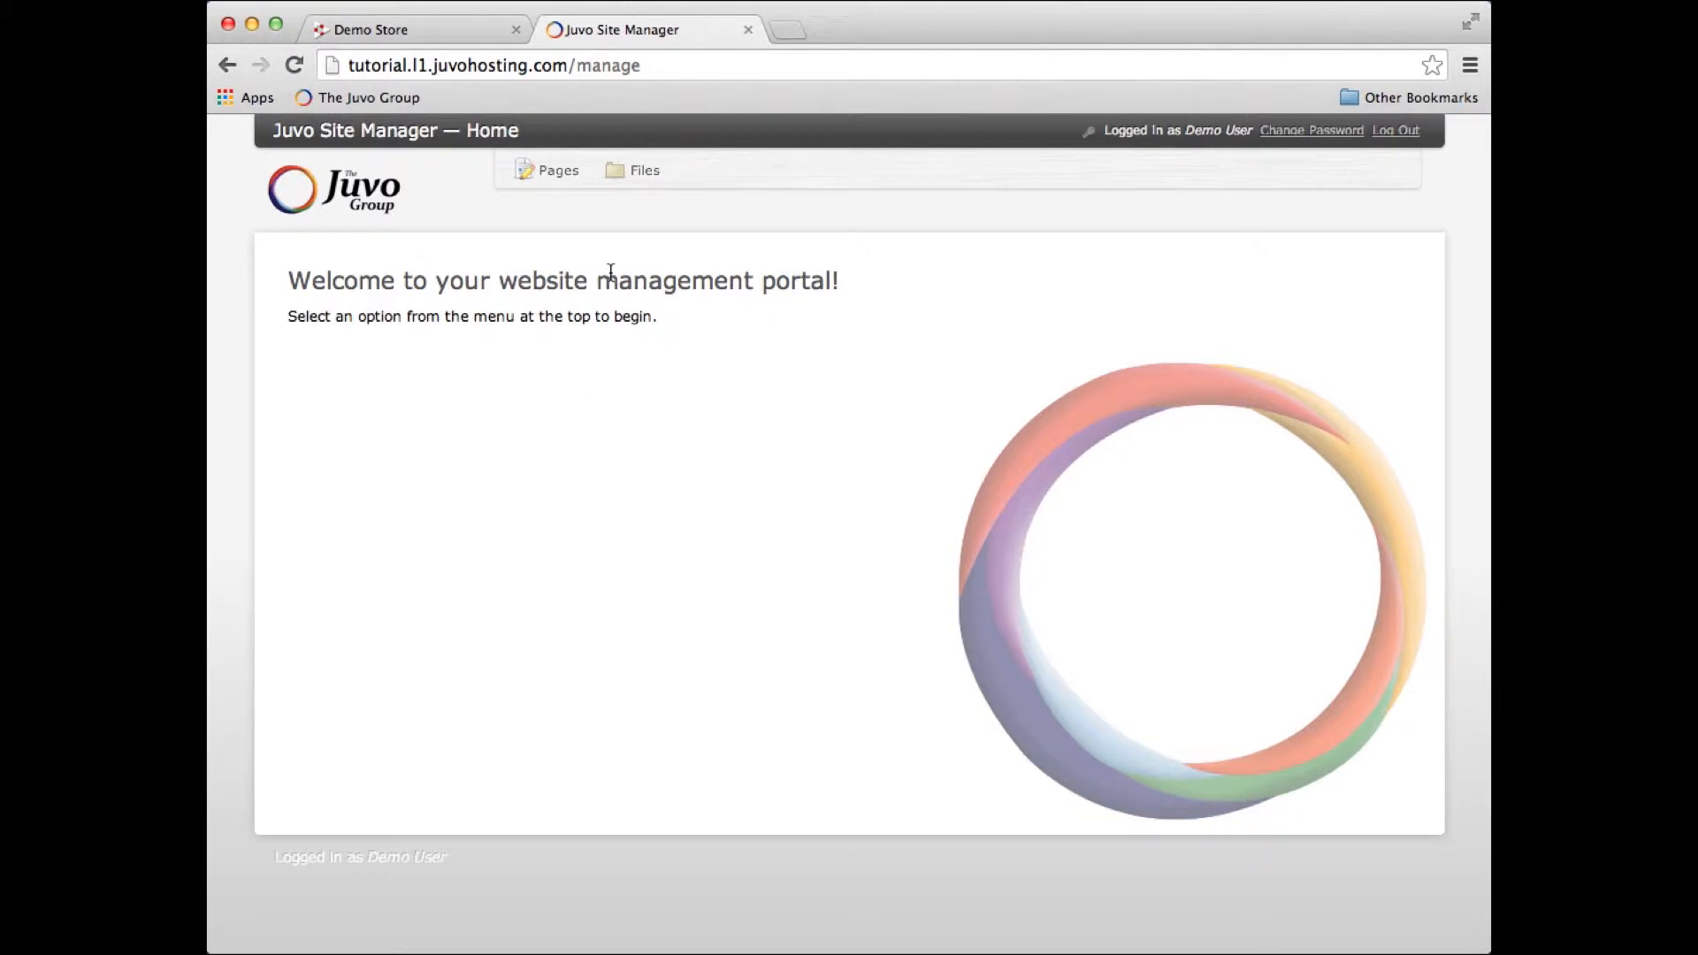
Step: Open the file manager and view the home folder as a list, returning it to the thumbnail view
{"action": "left_click", "coordinate": [637, 181]}
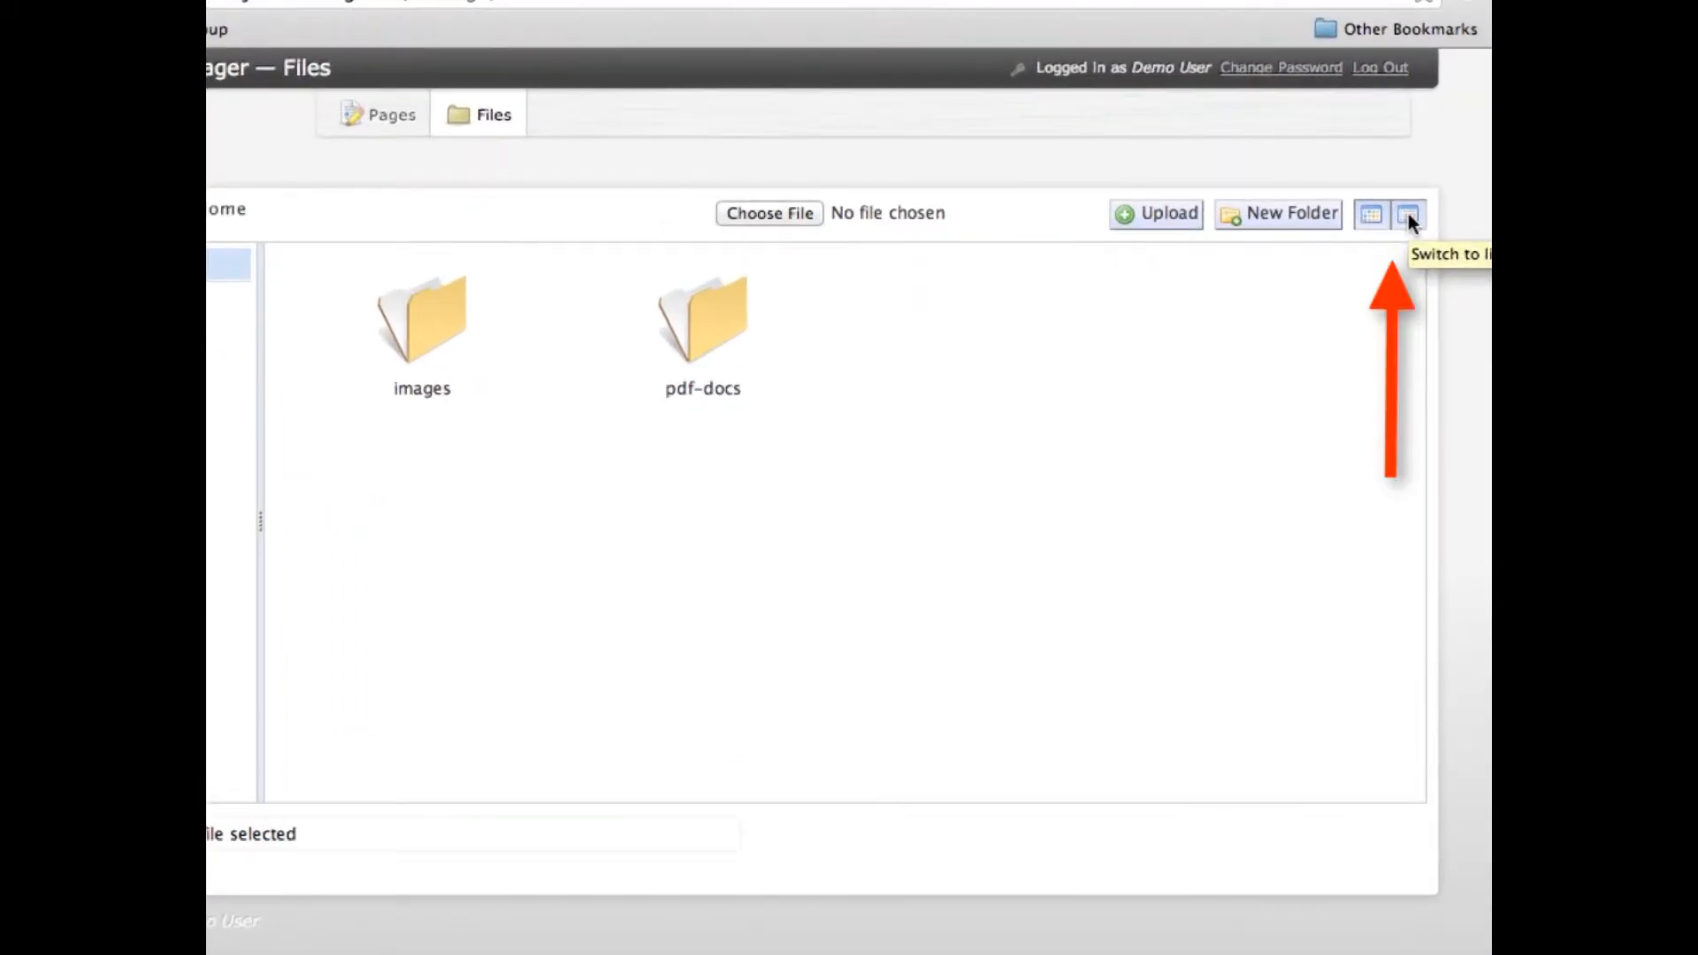
{"action": "left_click", "coordinate": [1409, 217]}
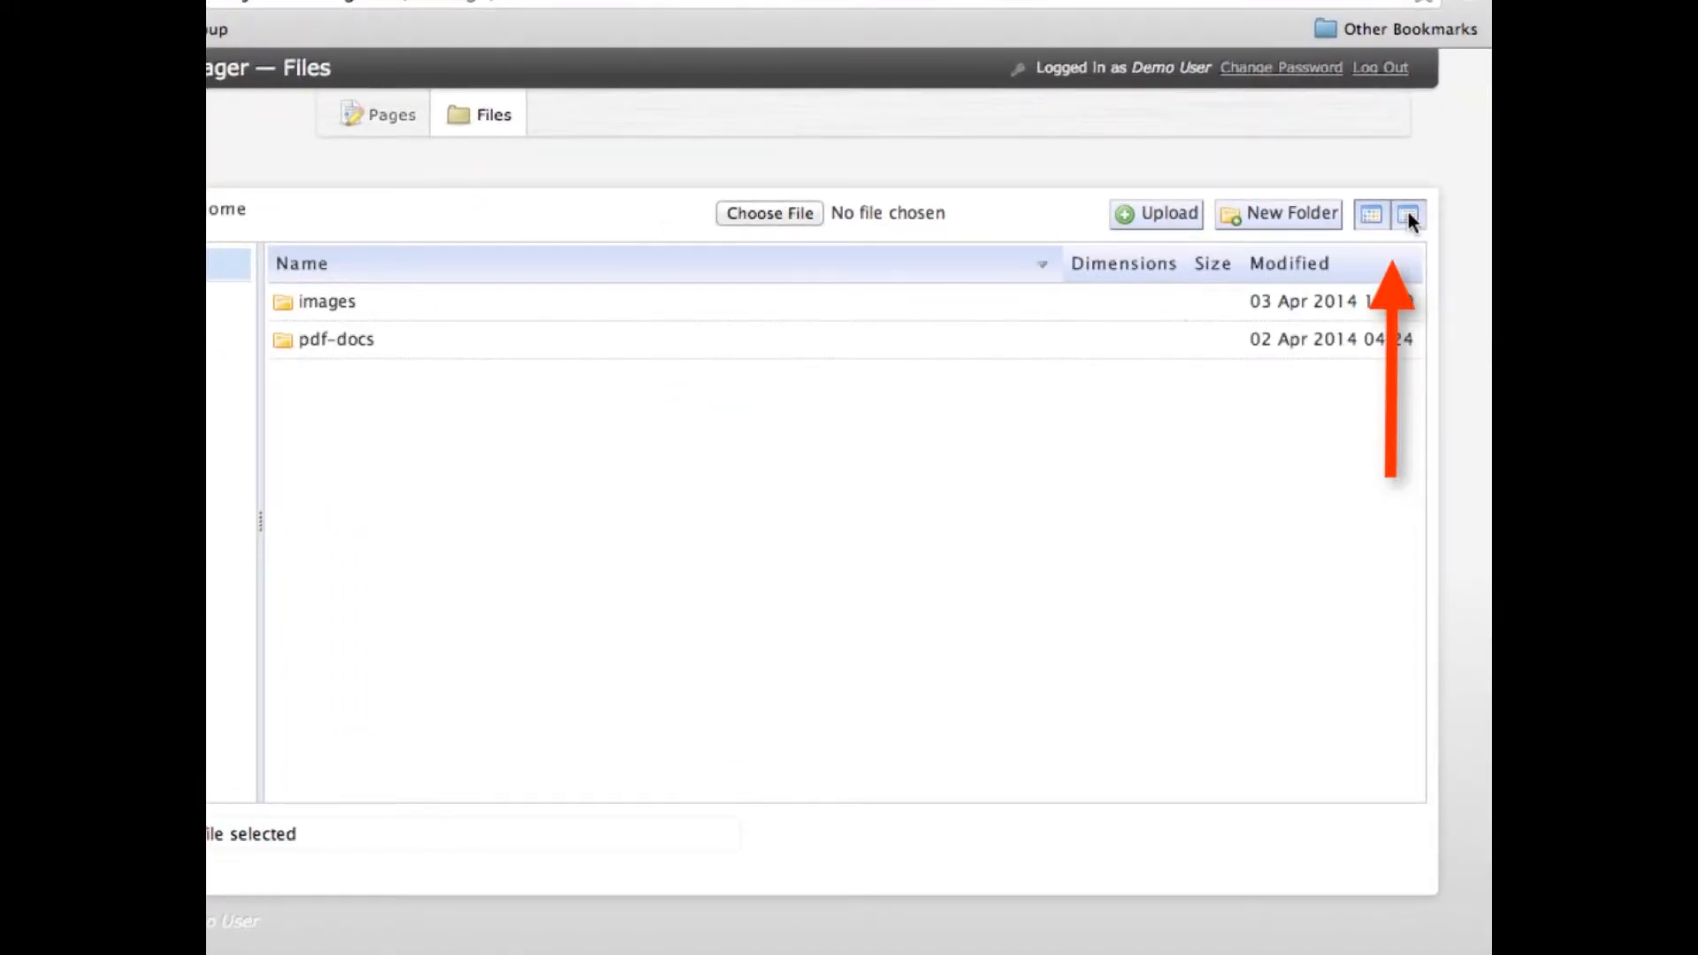
{"action": "left_click", "coordinate": [1373, 214]}
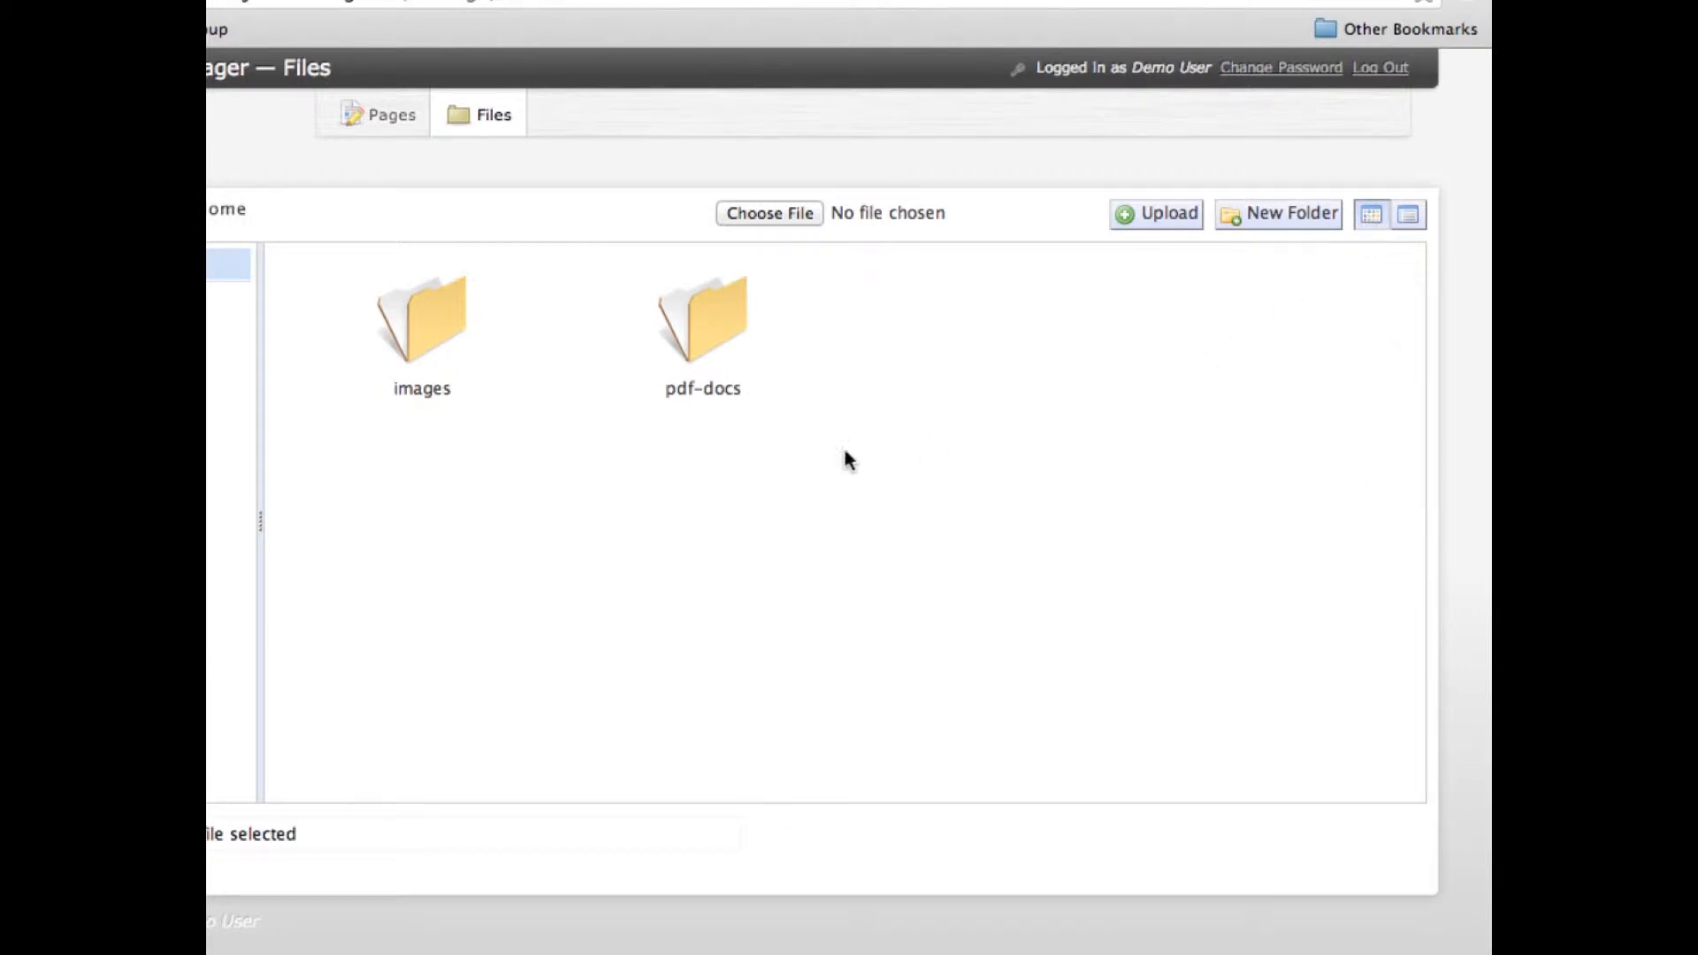
Step: Open the images folder and look at its contents in the list view and in the thumbnail view
{"action": "double_click", "coordinate": [428, 378]}
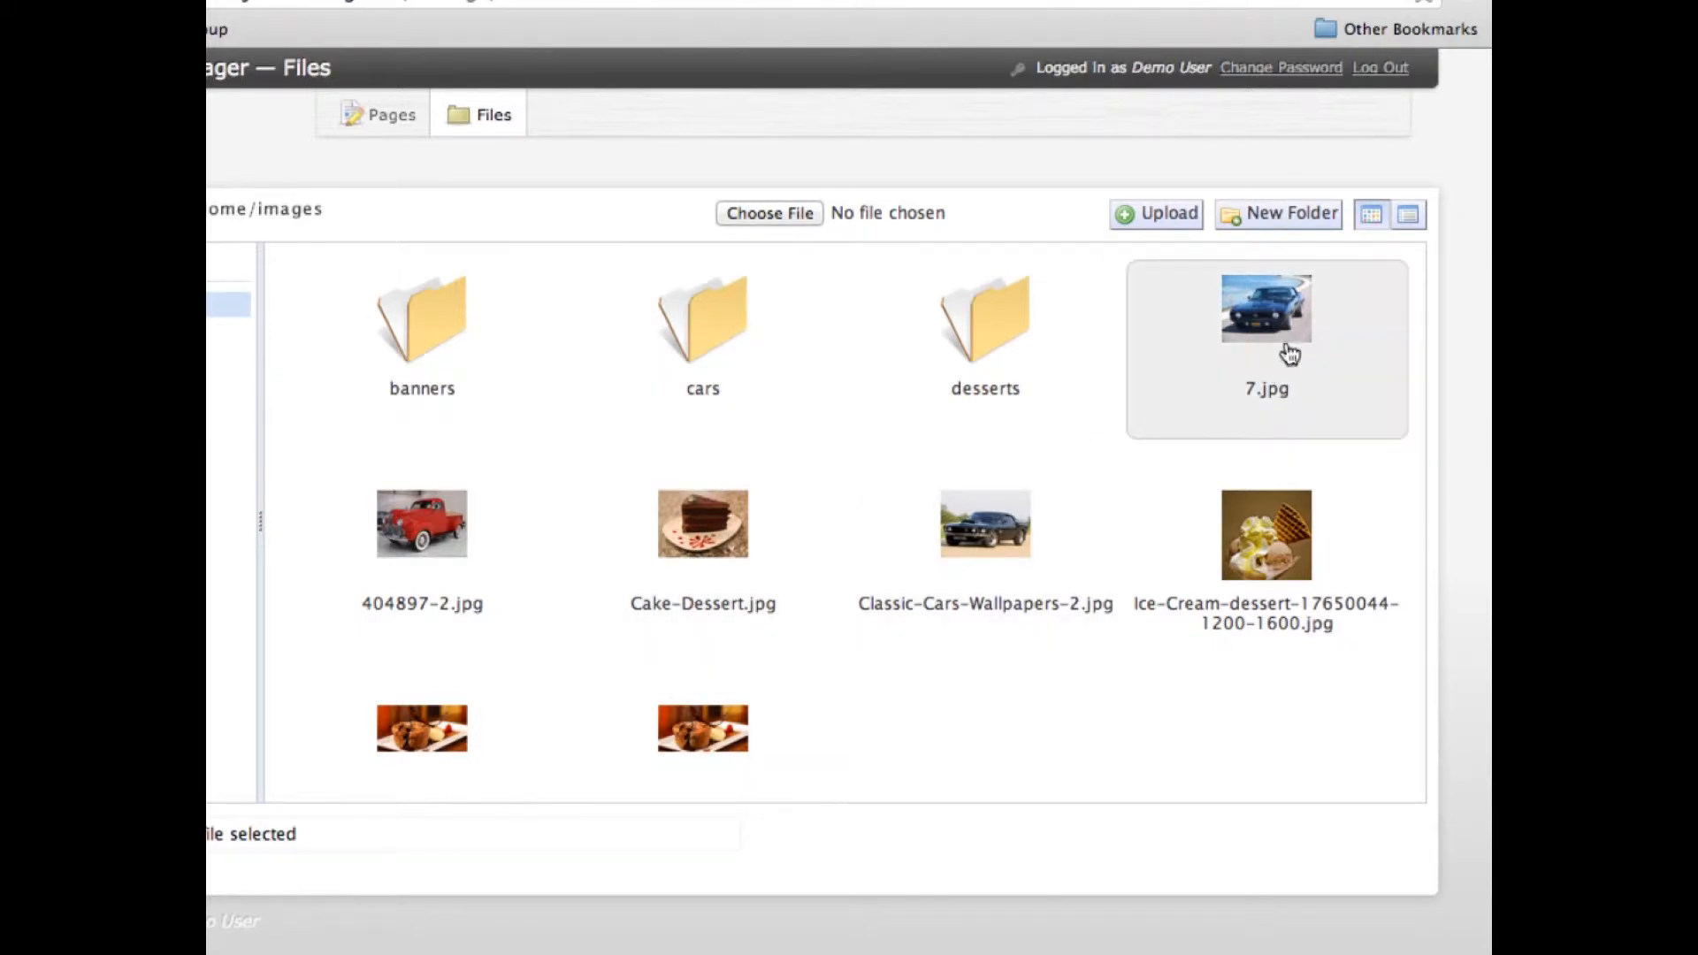
{"action": "left_click", "coordinate": [1408, 215]}
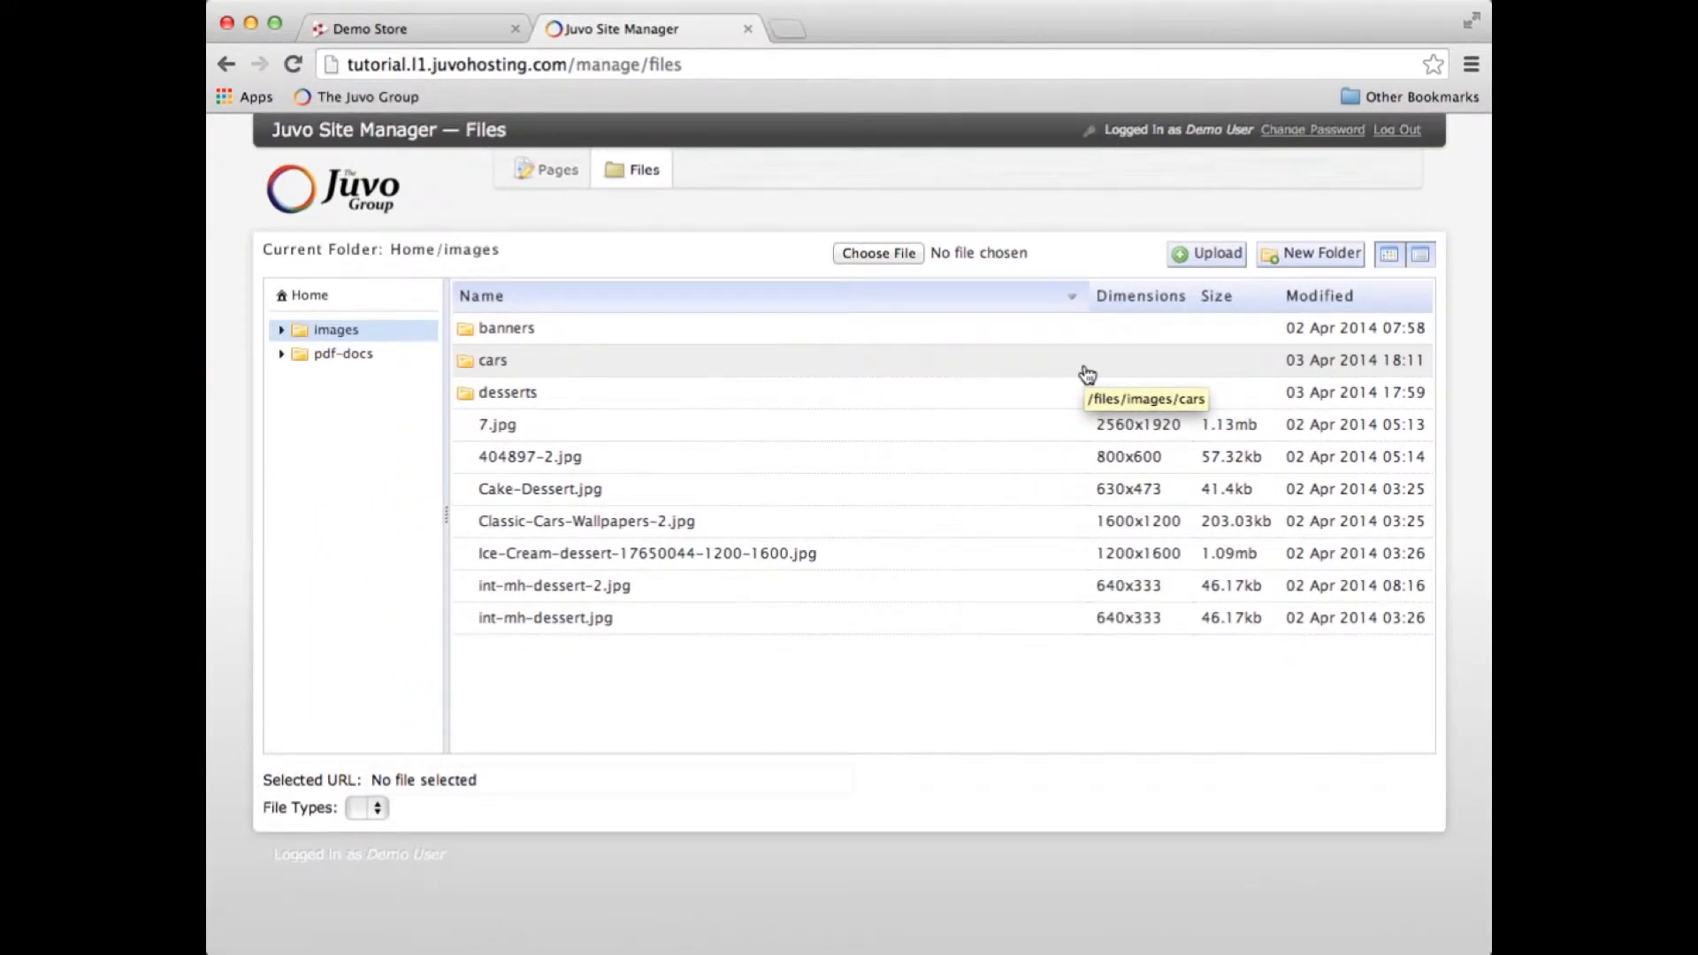
{"action": "left_click", "coordinate": [1387, 254]}
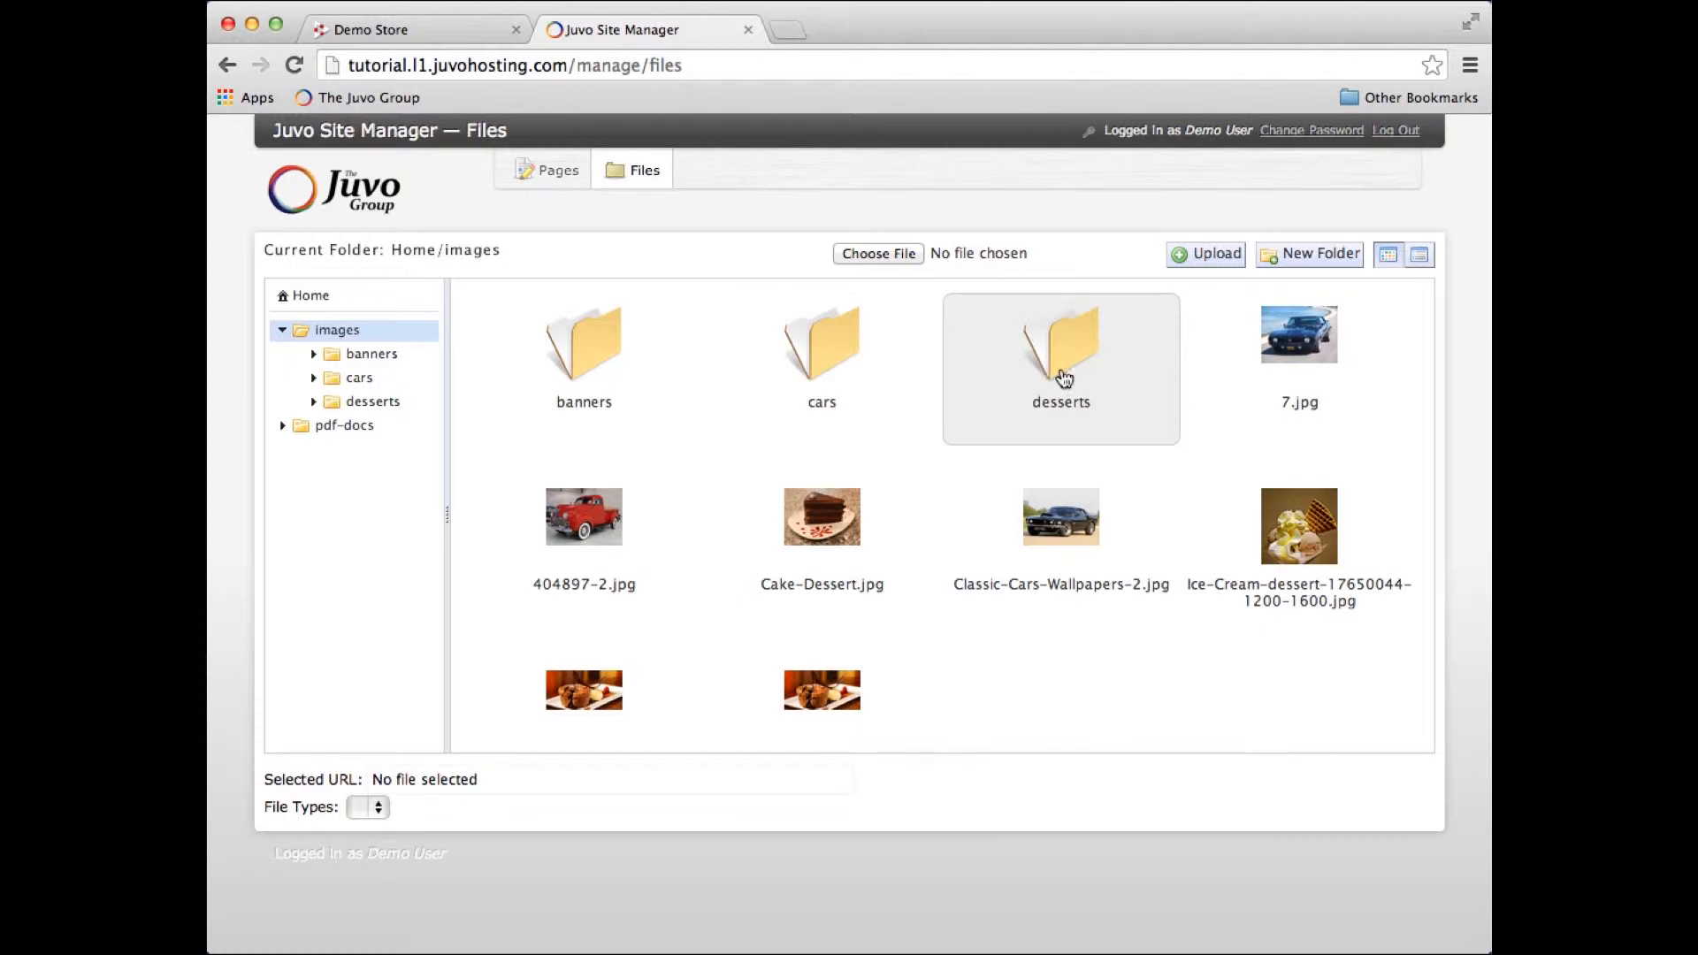
Step: Preview Dessert.jpg from the desserts folder, and browse the cars and desserts folders through the folder tree
{"action": "double_click", "coordinate": [1024, 370]}
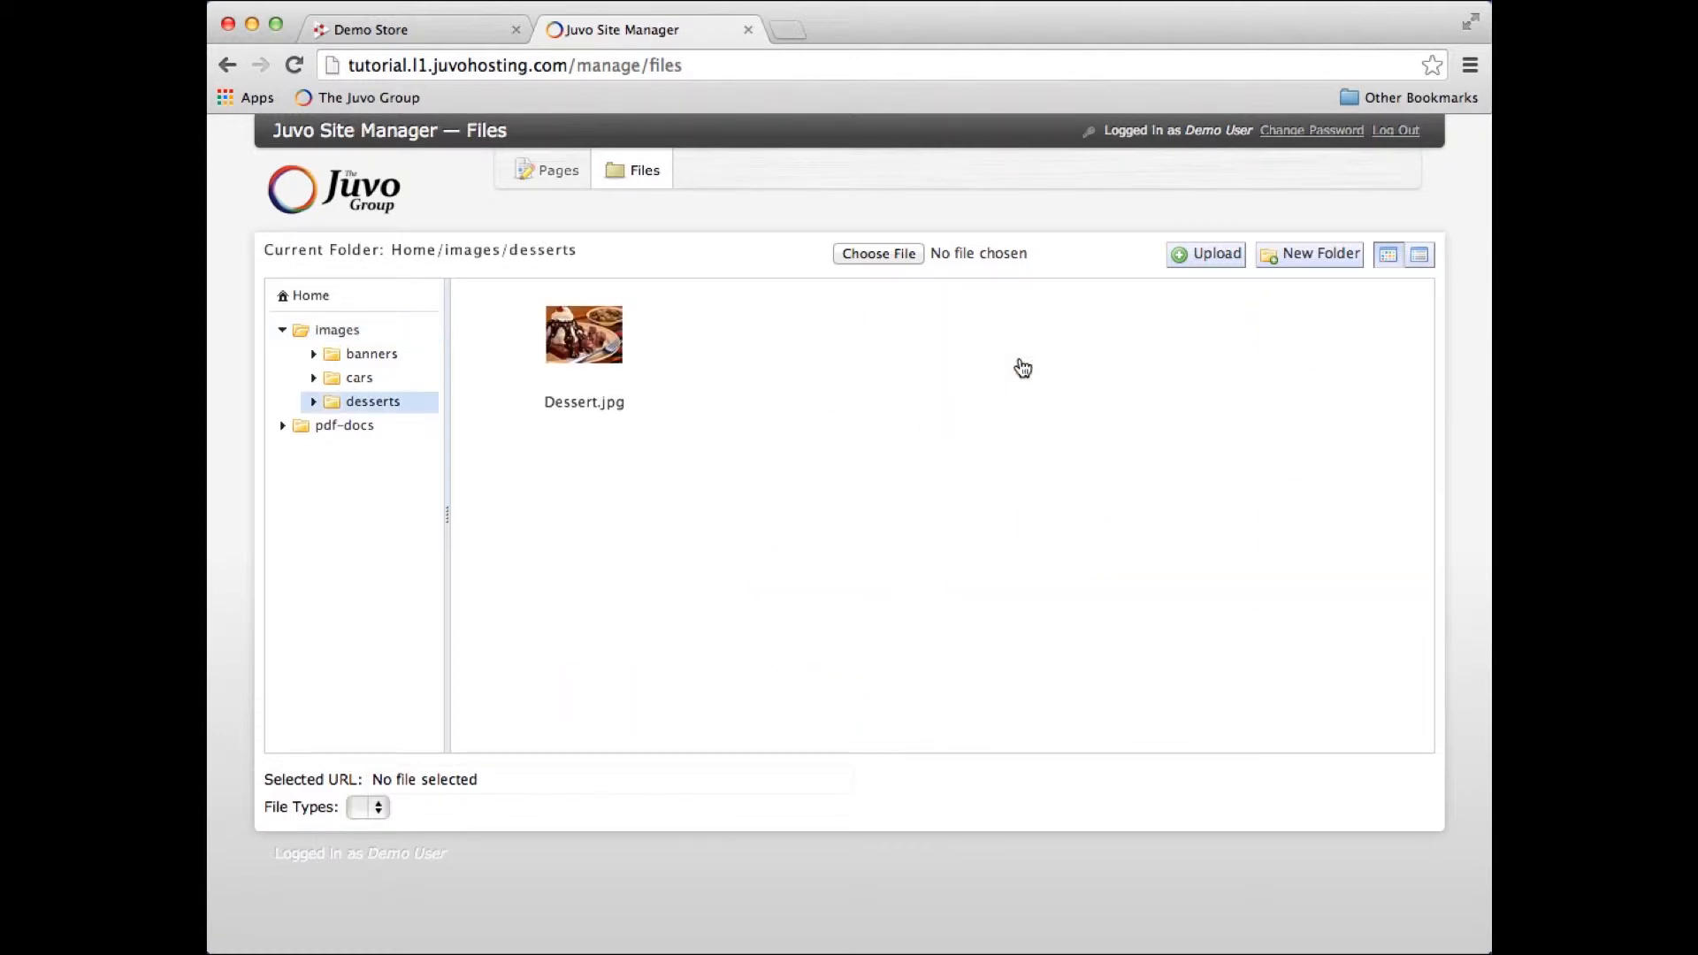
{"action": "double_click", "coordinate": [580, 355]}
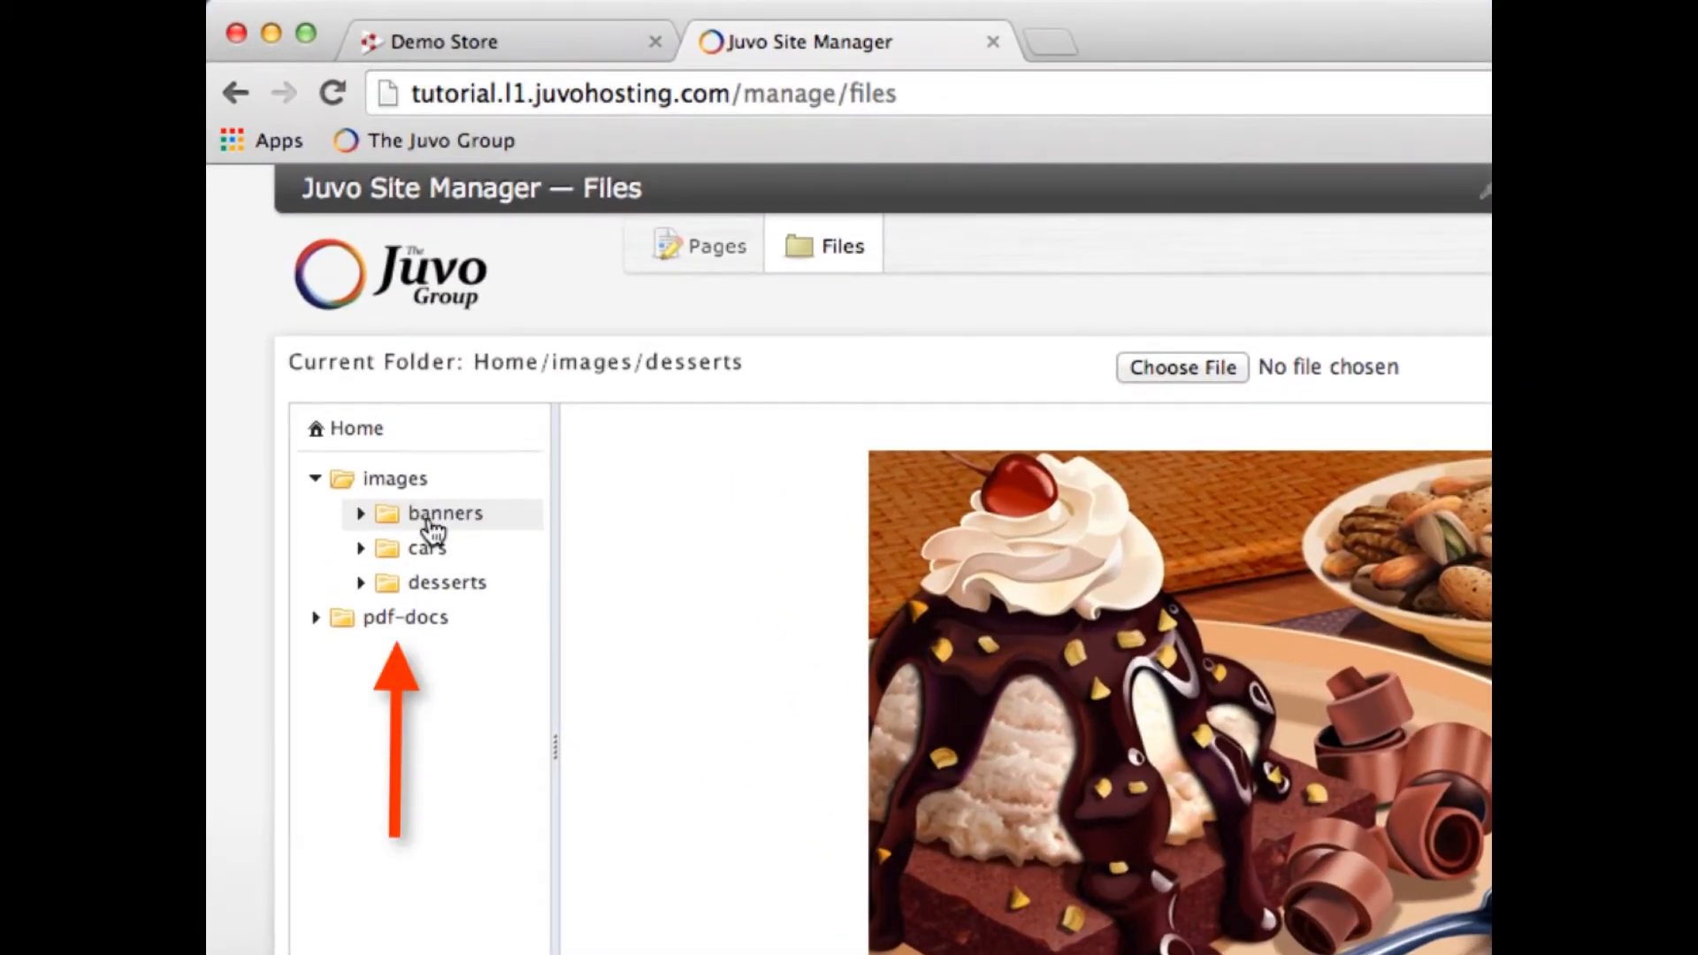
{"action": "left_click", "coordinate": [427, 549]}
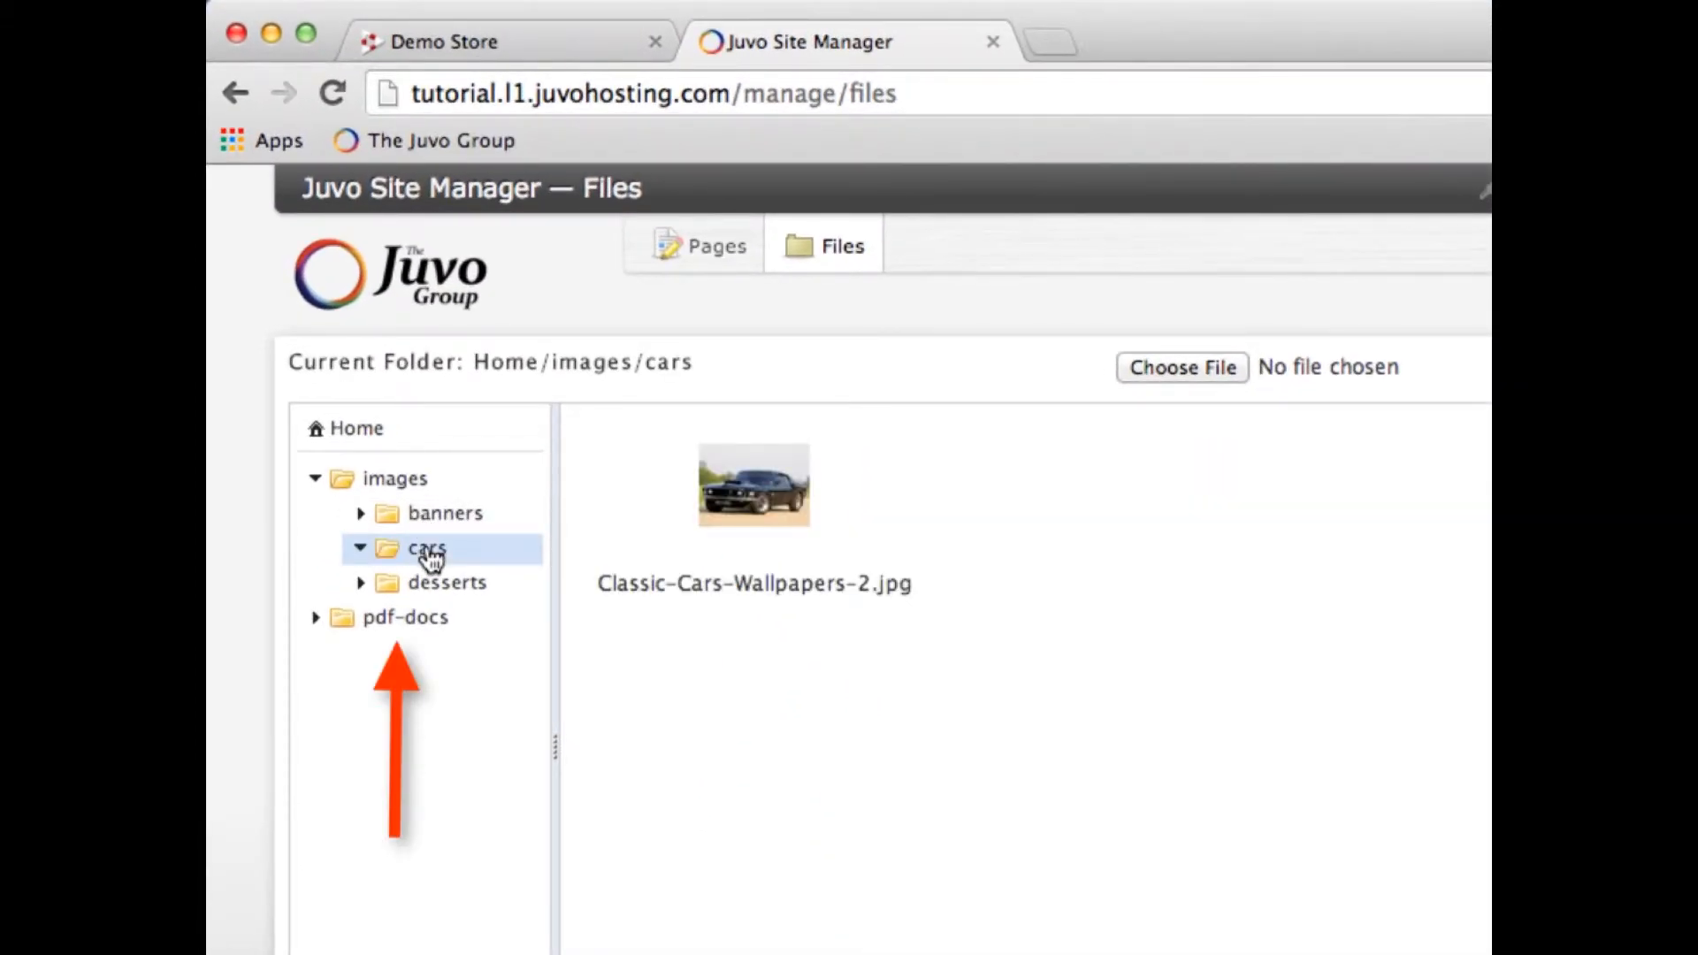
{"action": "left_click", "coordinate": [429, 586]}
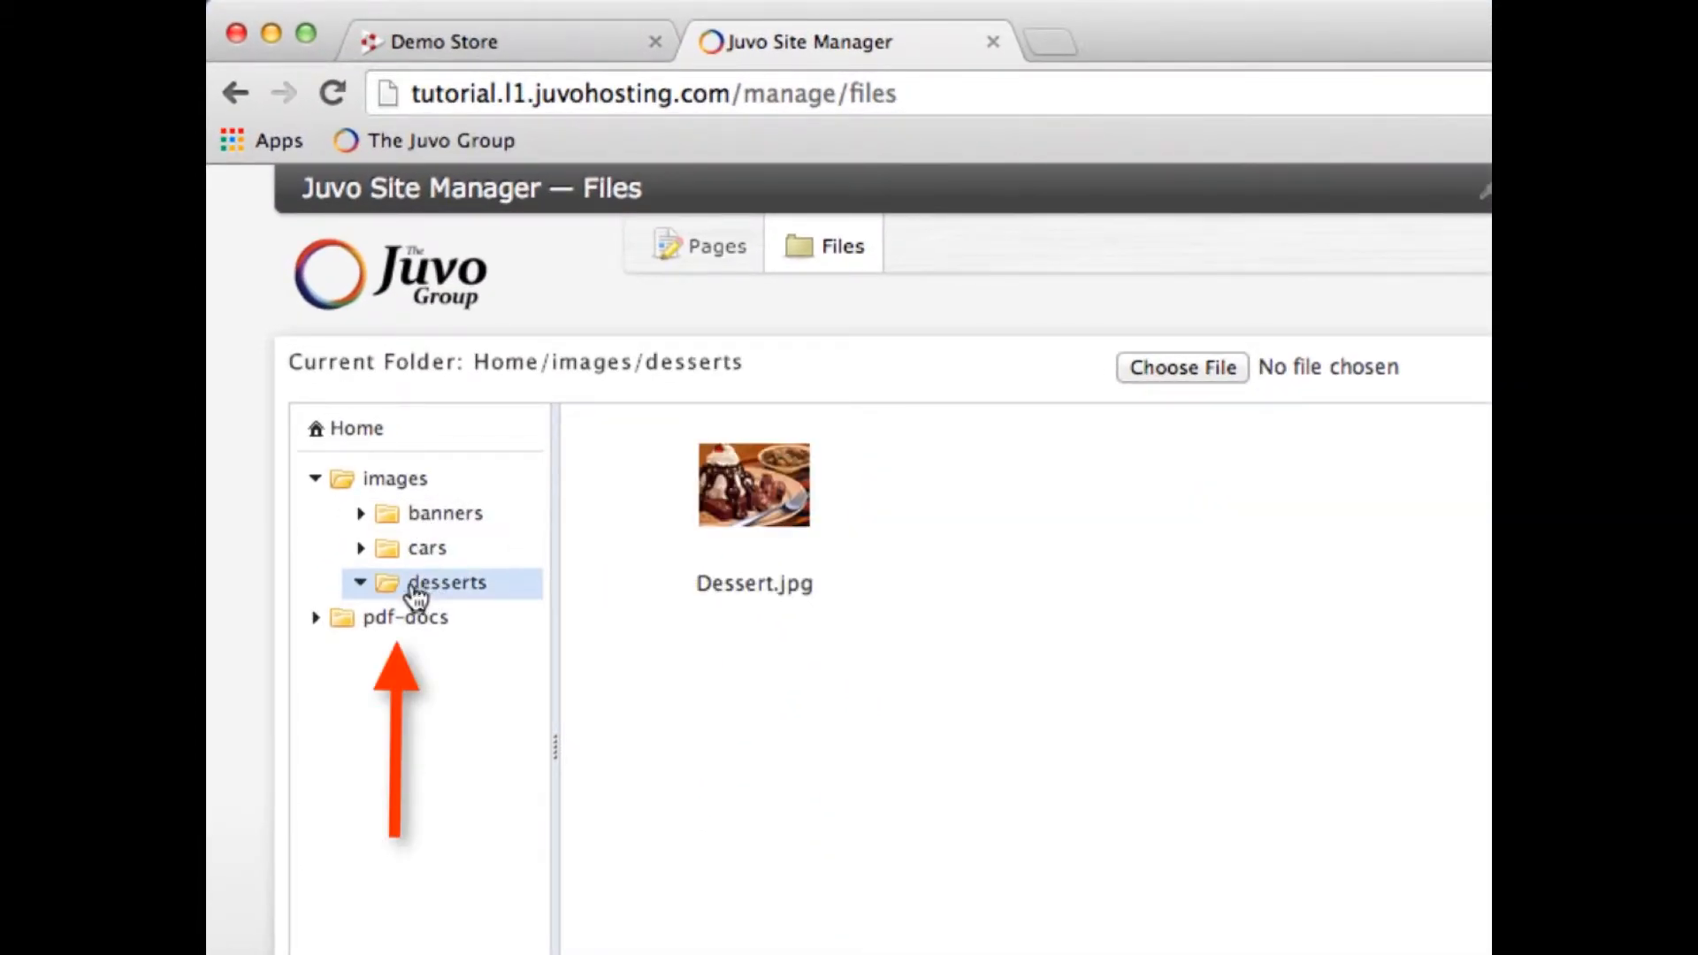
Step: Collapse and re-expand the images folder in the folder tree, and return to the Home folder
{"action": "left_click", "coordinate": [316, 482]}
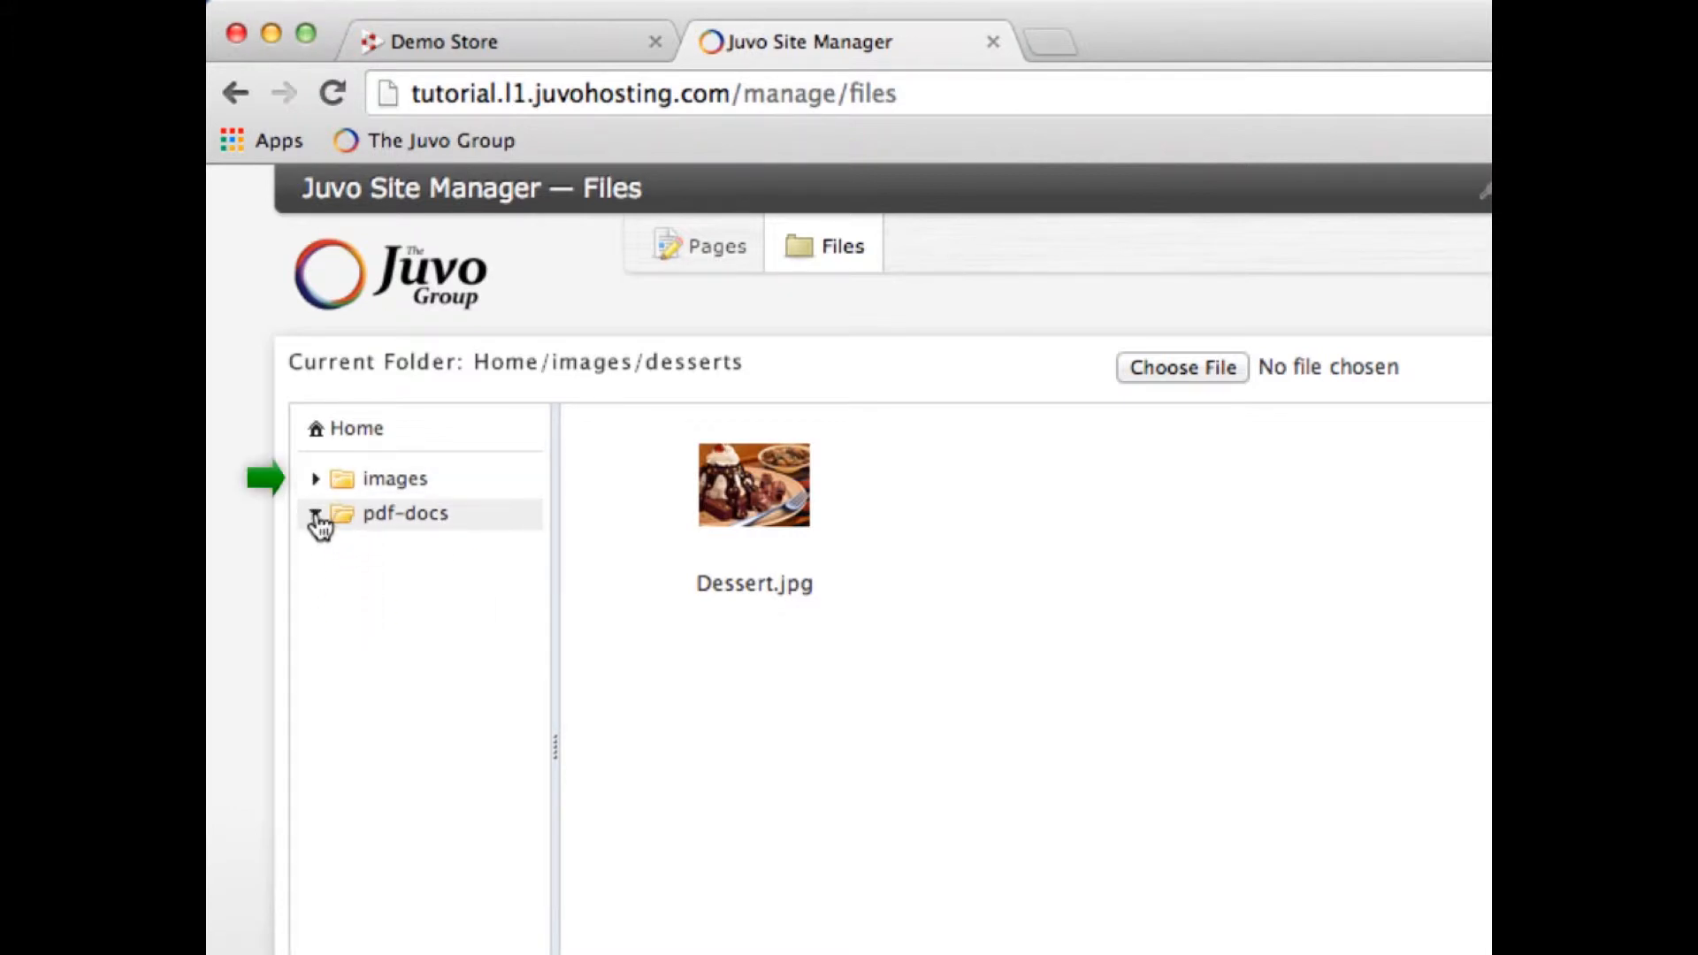
{"action": "left_click", "coordinate": [316, 485]}
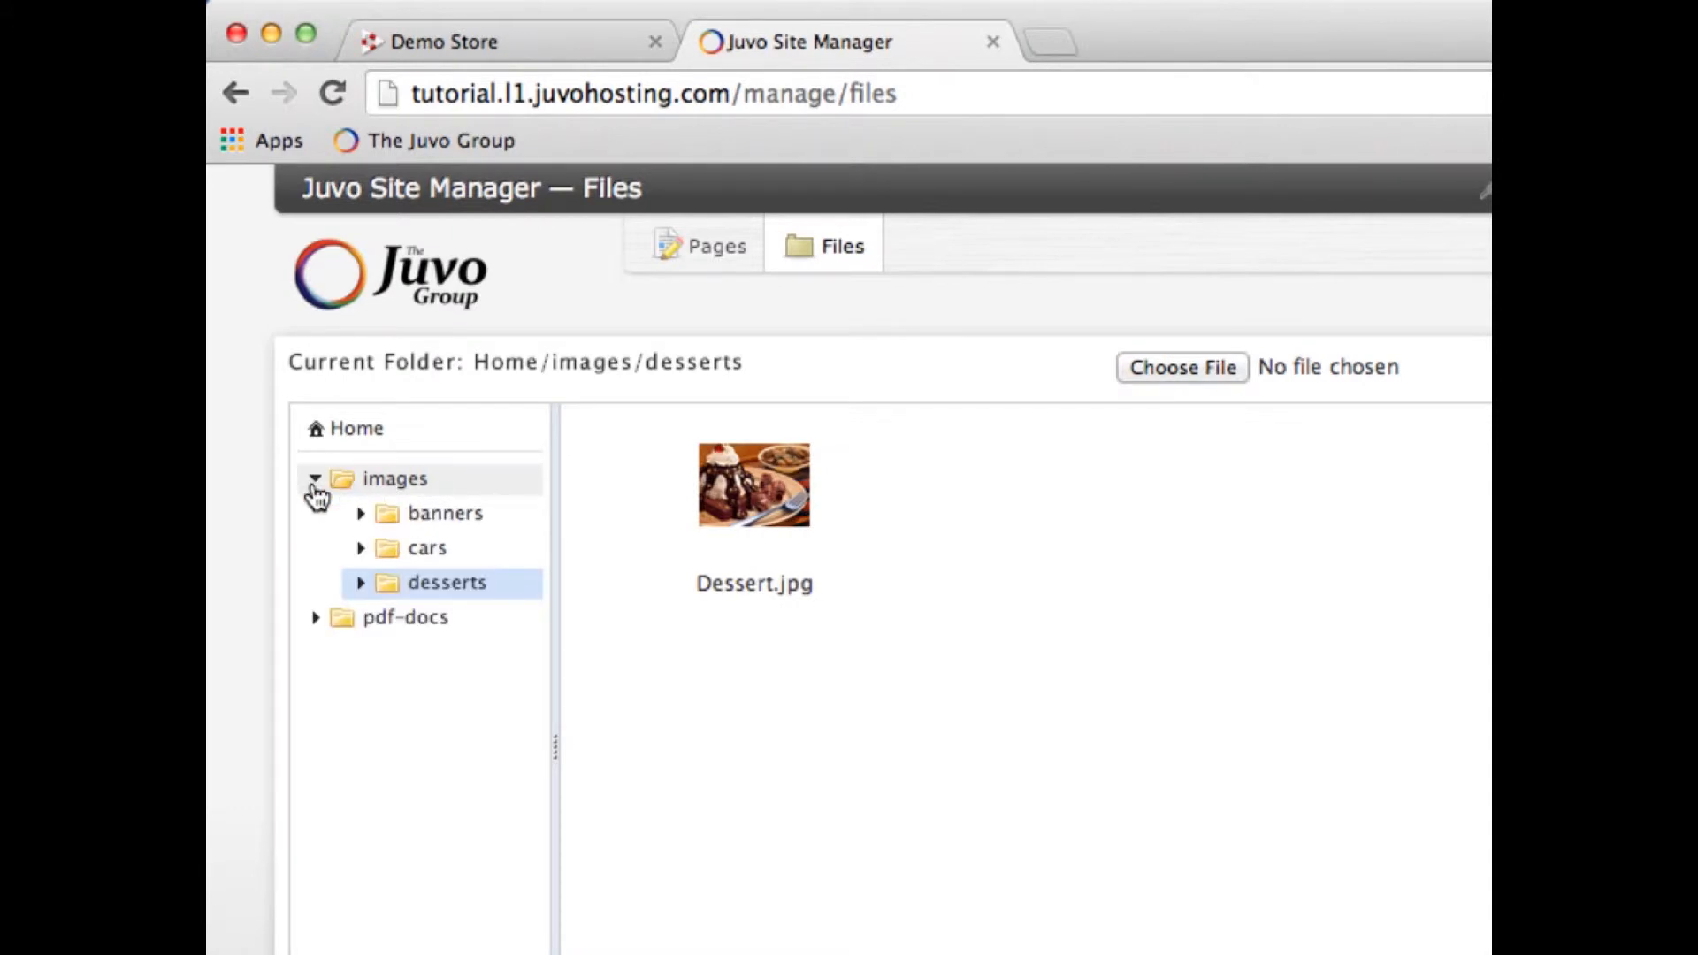
{"action": "left_click", "coordinate": [357, 437]}
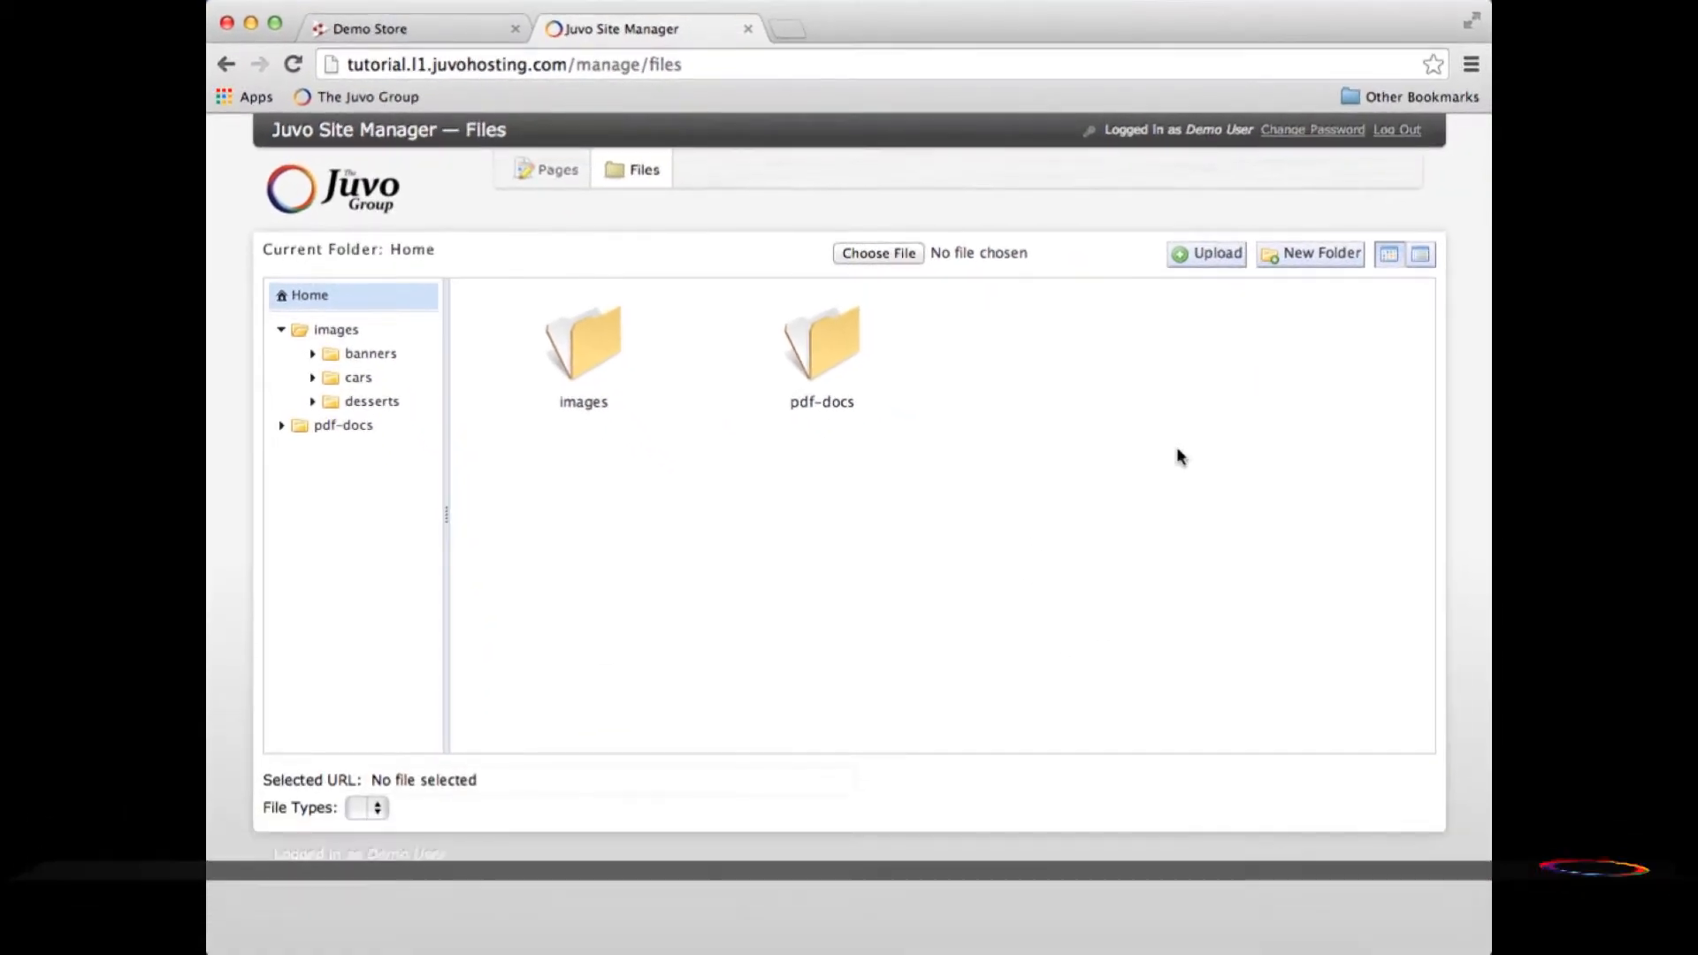
Step: Create a new folder named "Home Folder" in the Home directory
{"action": "left_click", "coordinate": [1312, 253]}
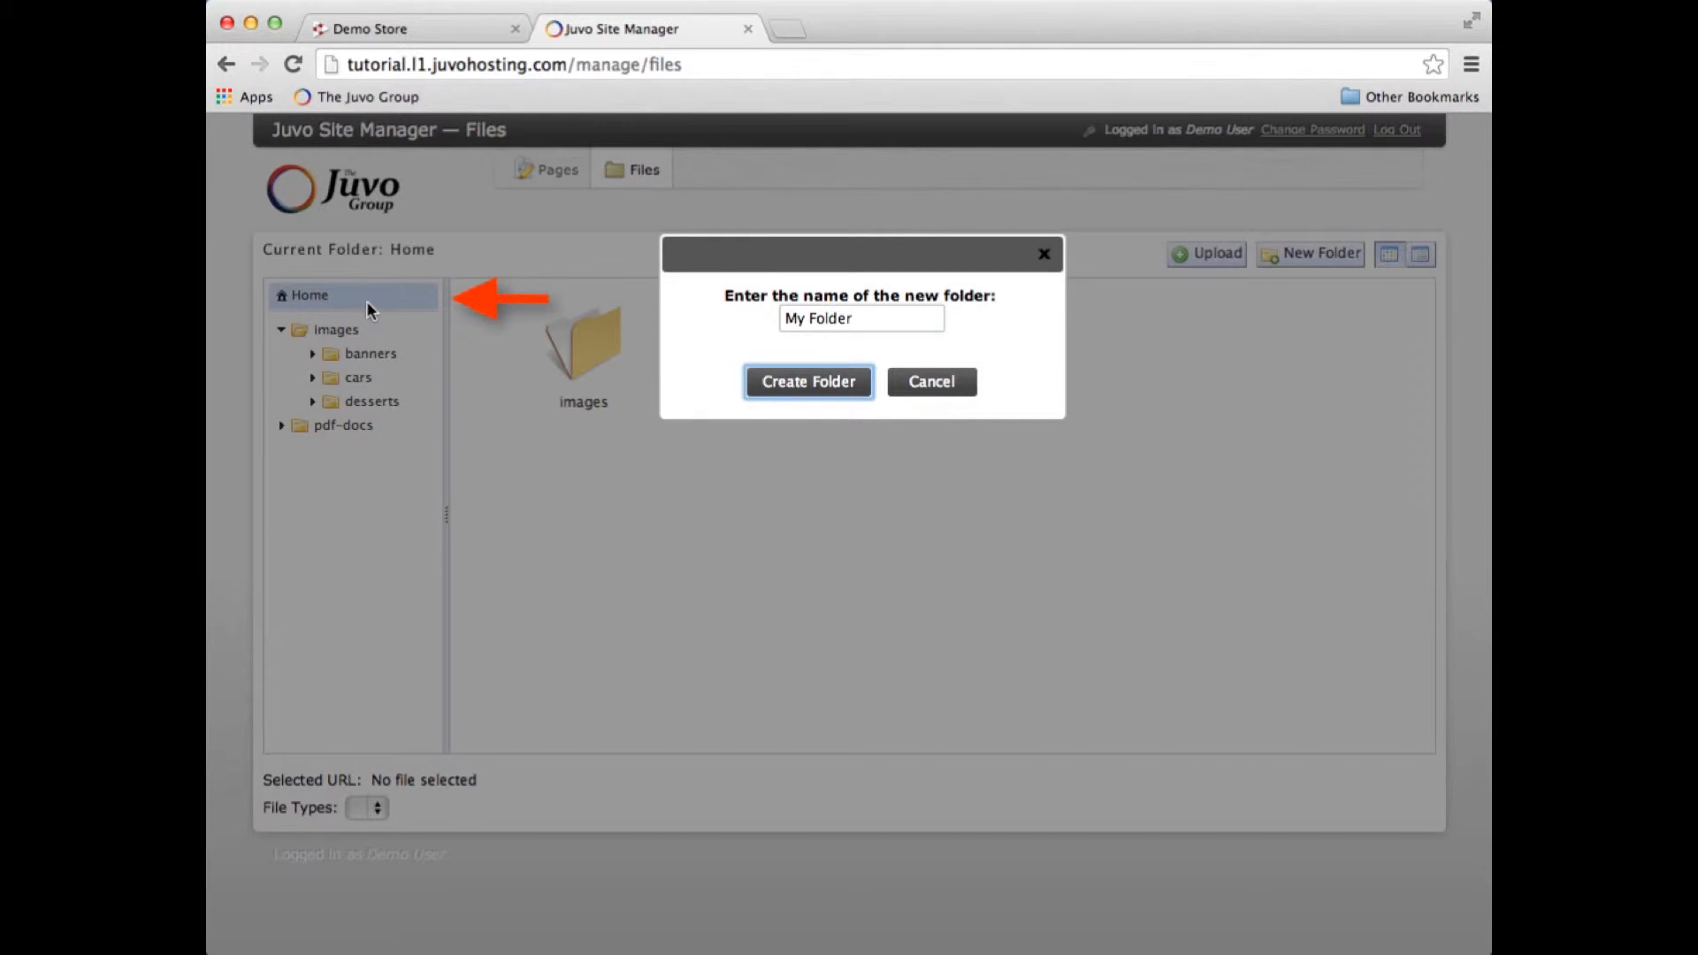
{"action": "left_click_drag", "start_coordinate": [872, 316], "coordinate": [742, 282]}
{"action": "type", "text": "Home"}
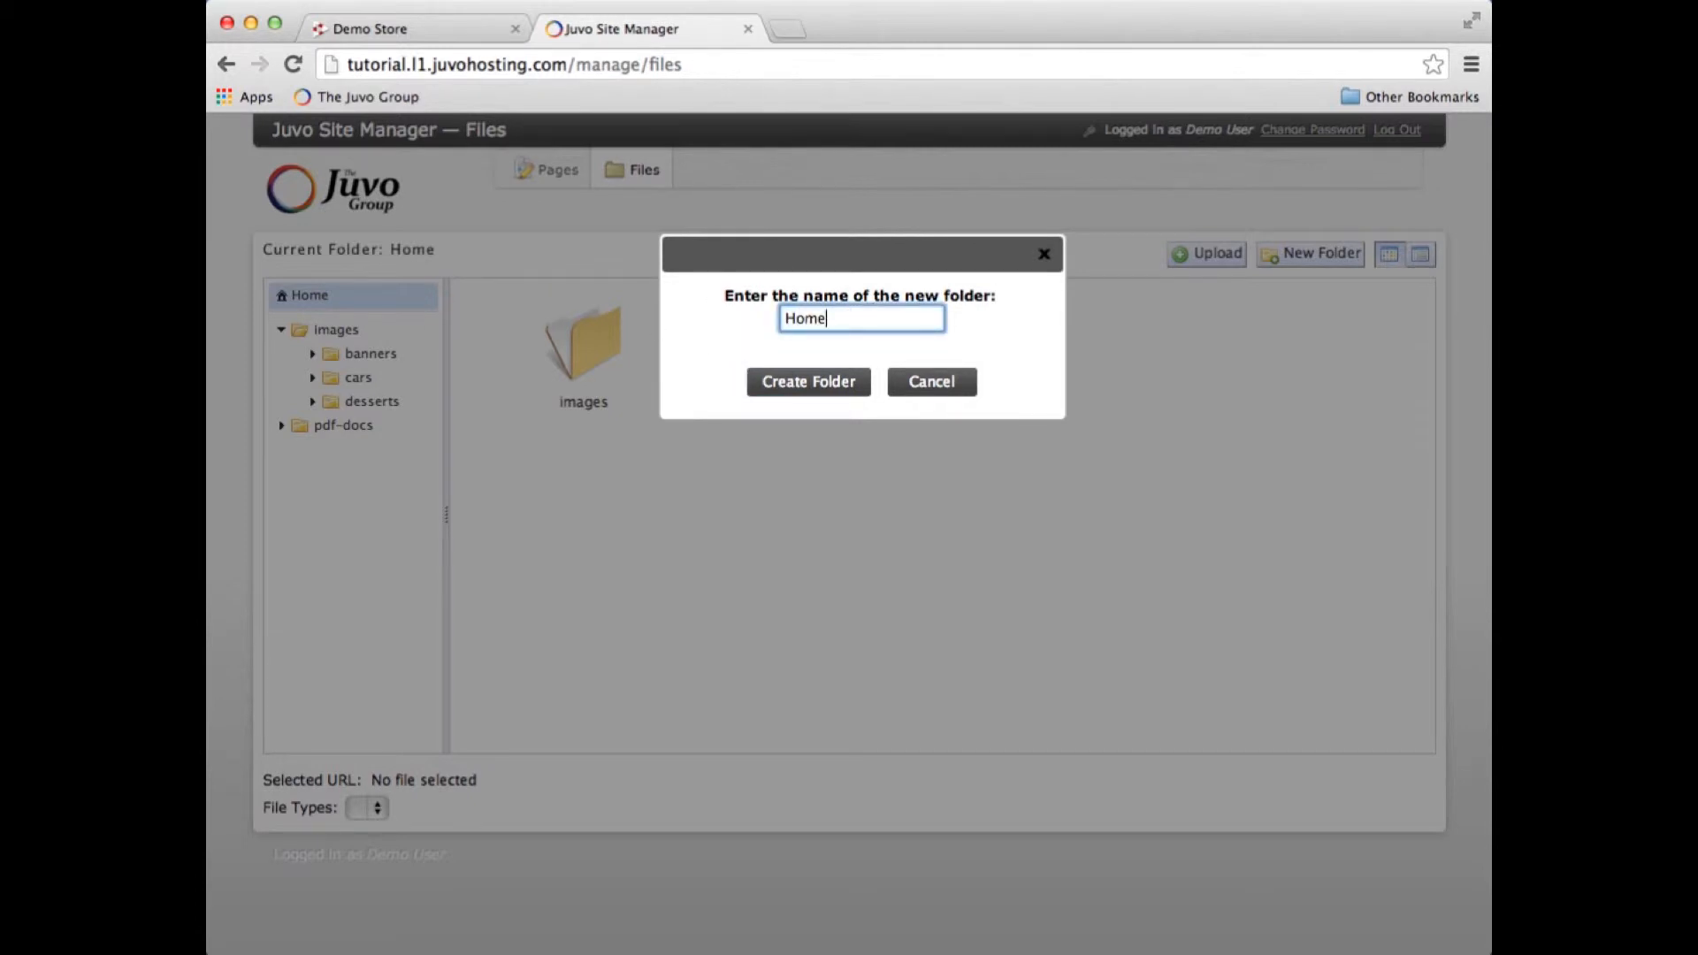
{"action": "type", "text": " FOld"}
{"action": "key", "text": "BackSpace"}
{"action": "key", "text": "BackSpace"}
{"action": "key", "text": "BackSpace"}
{"action": "type", "text": "older"}
{"action": "left_click", "coordinate": [812, 382]}
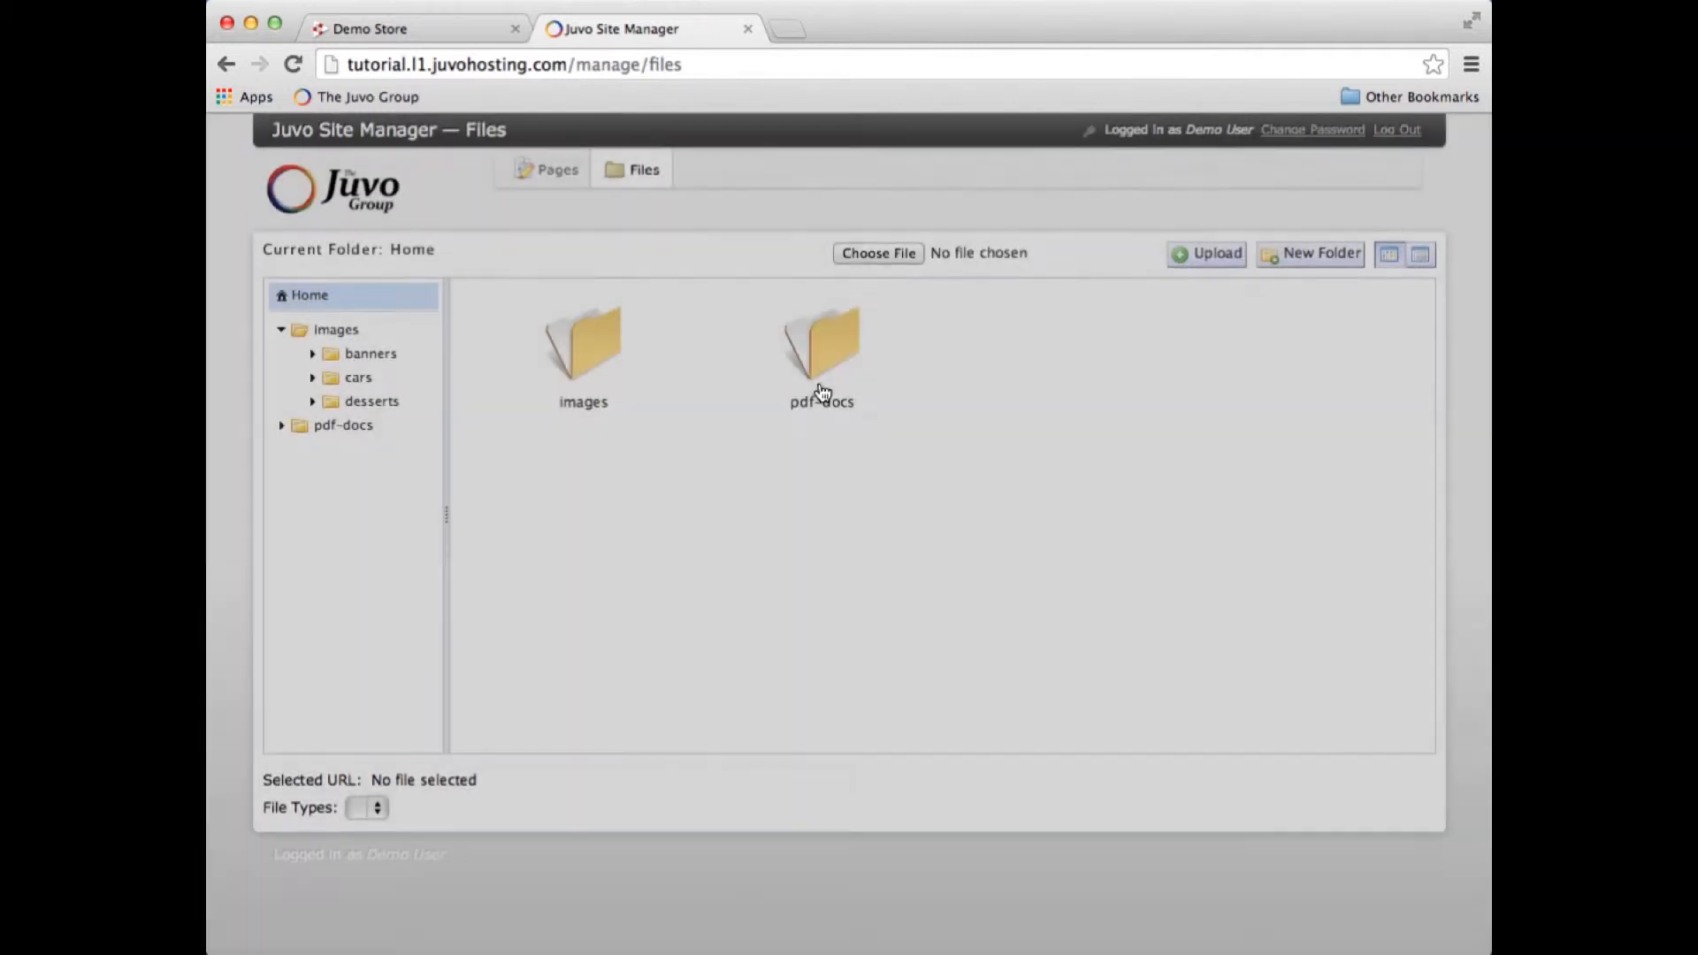
{"action": "left_click", "coordinate": [836, 363]}
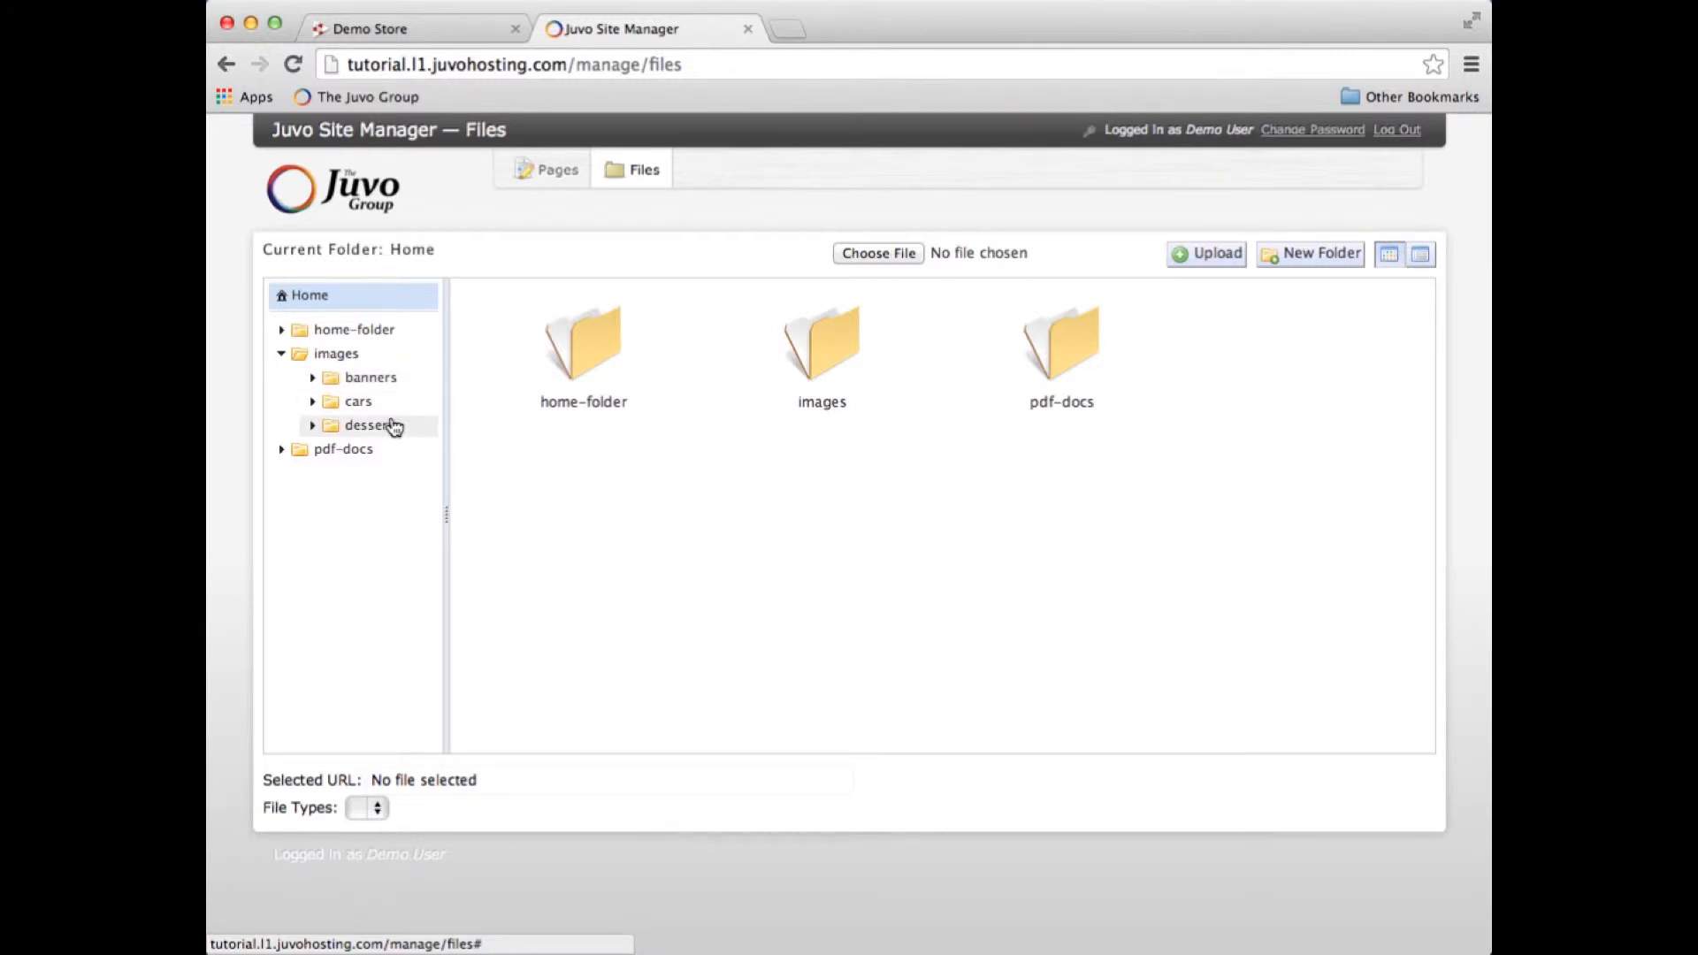
Step: Create a new folder named "Classic Cars" inside the images folder
{"action": "left_click", "coordinate": [363, 357]}
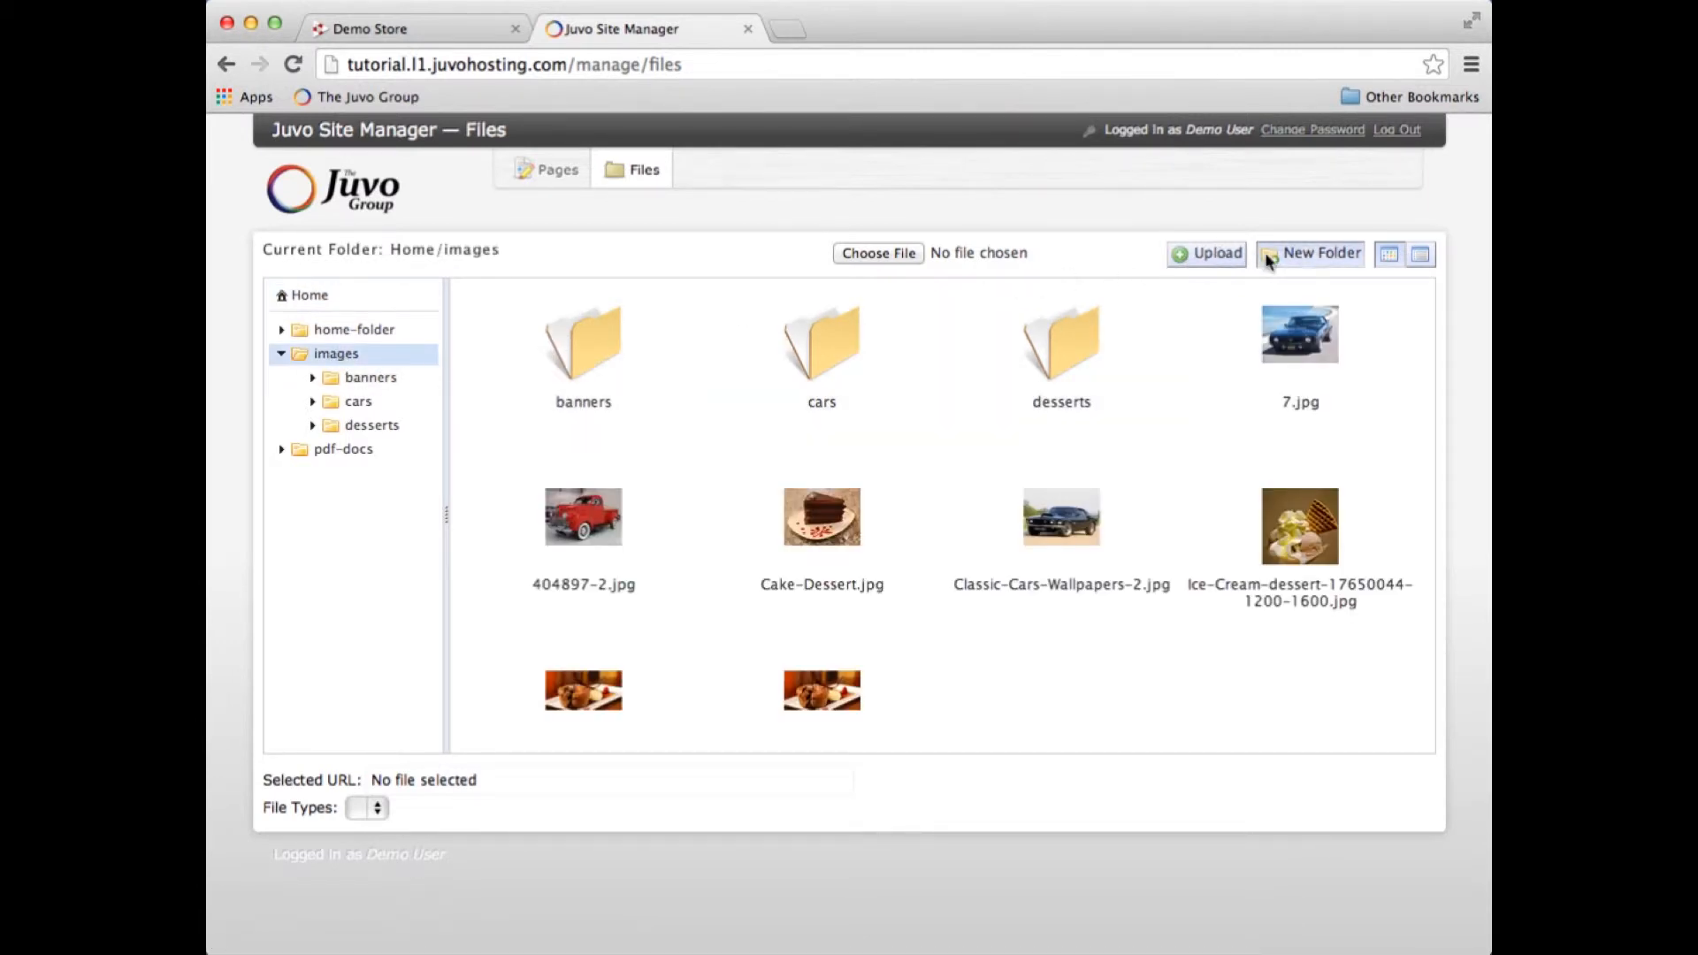
{"action": "left_click", "coordinate": [1306, 253]}
{"action": "triple_click", "coordinate": [821, 308]}
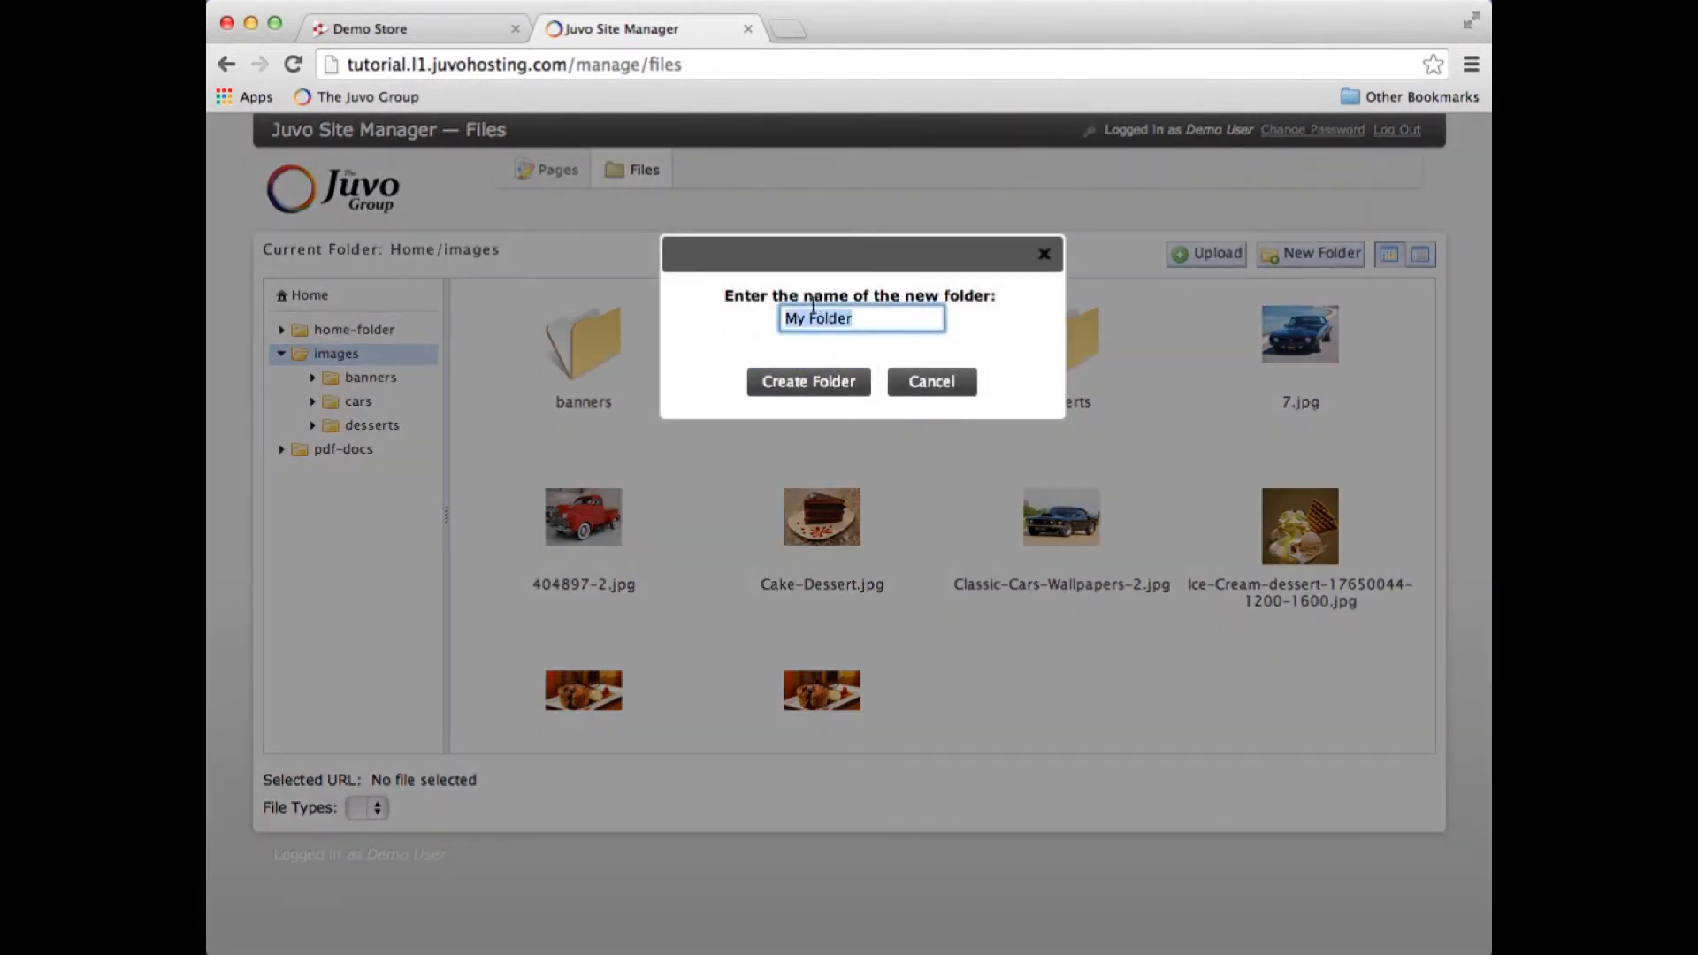
{"action": "type", "text": "Classic Cars"}
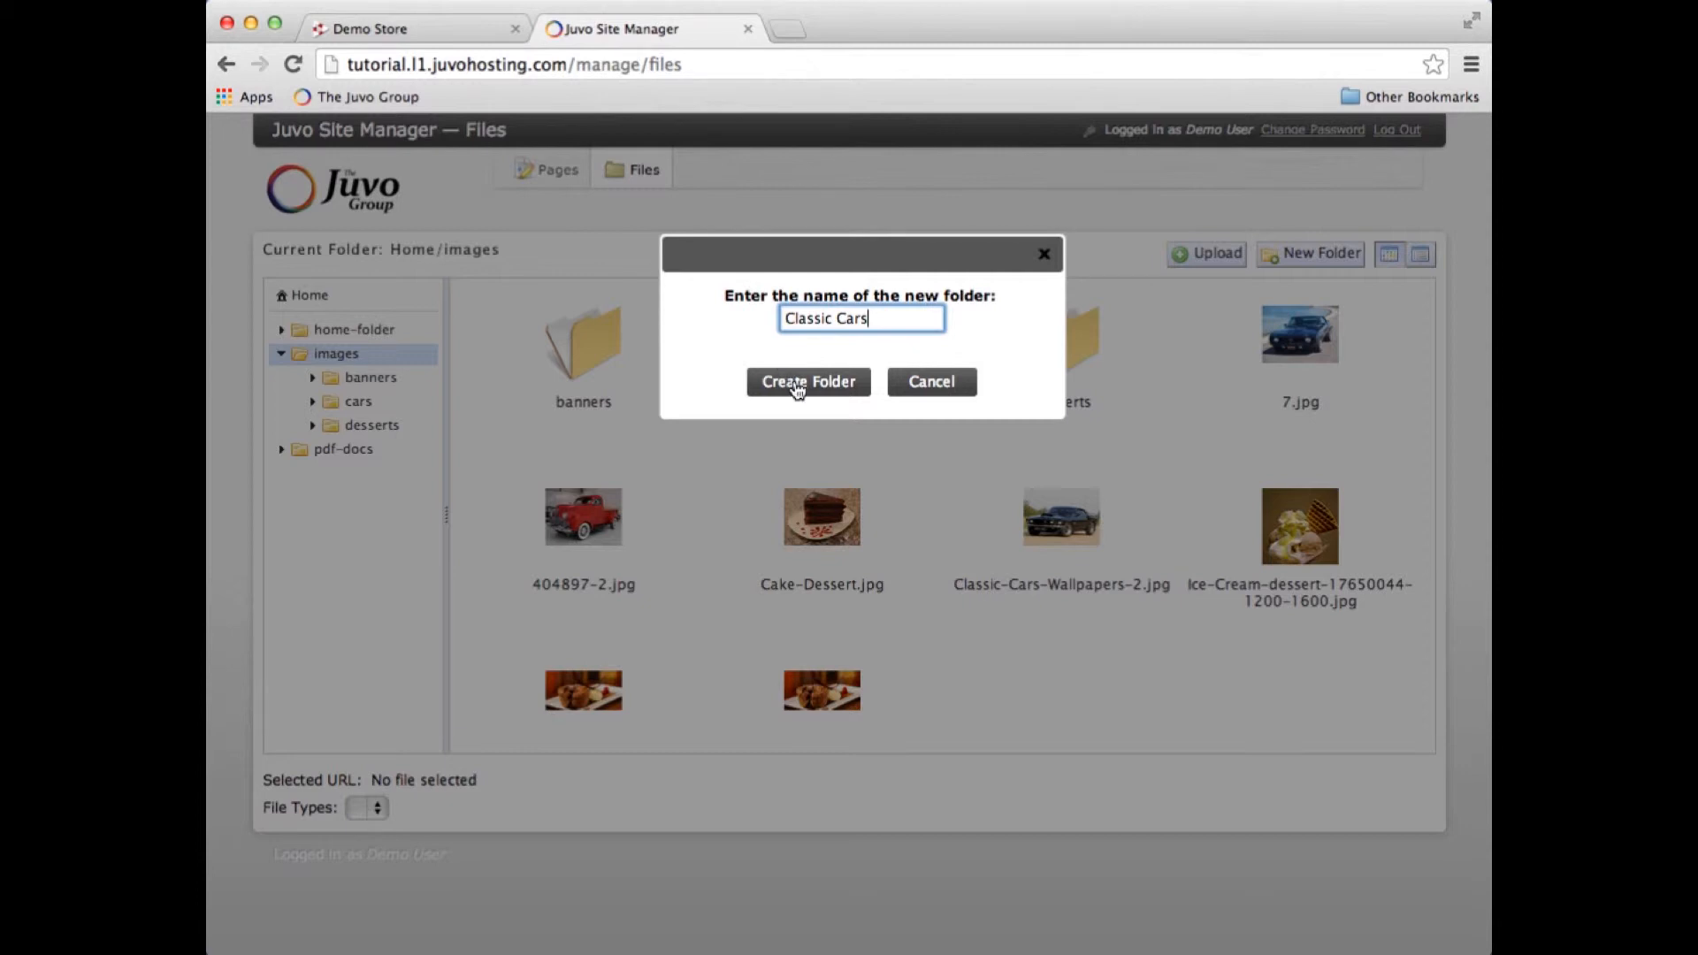
{"action": "left_click", "coordinate": [797, 386]}
{"action": "left_click", "coordinate": [851, 358]}
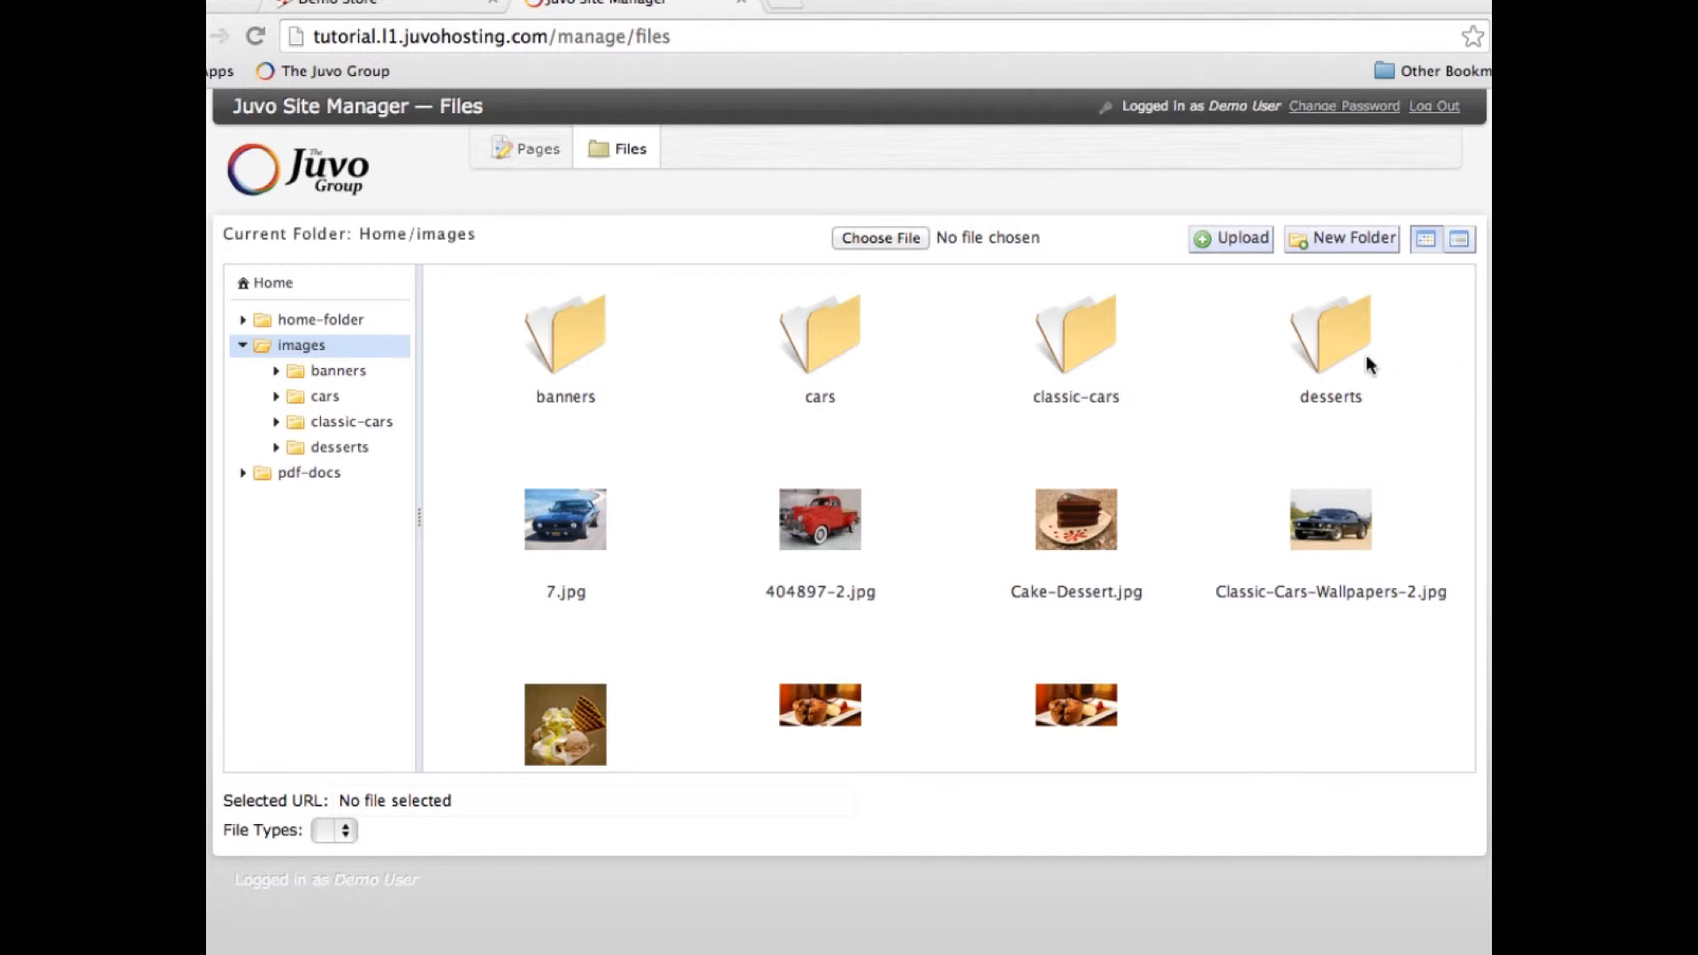
Step: Add Classic-Mercedes.jpg from the computer to the classic-cars folder and preview the image
{"action": "double_click", "coordinate": [1064, 360]}
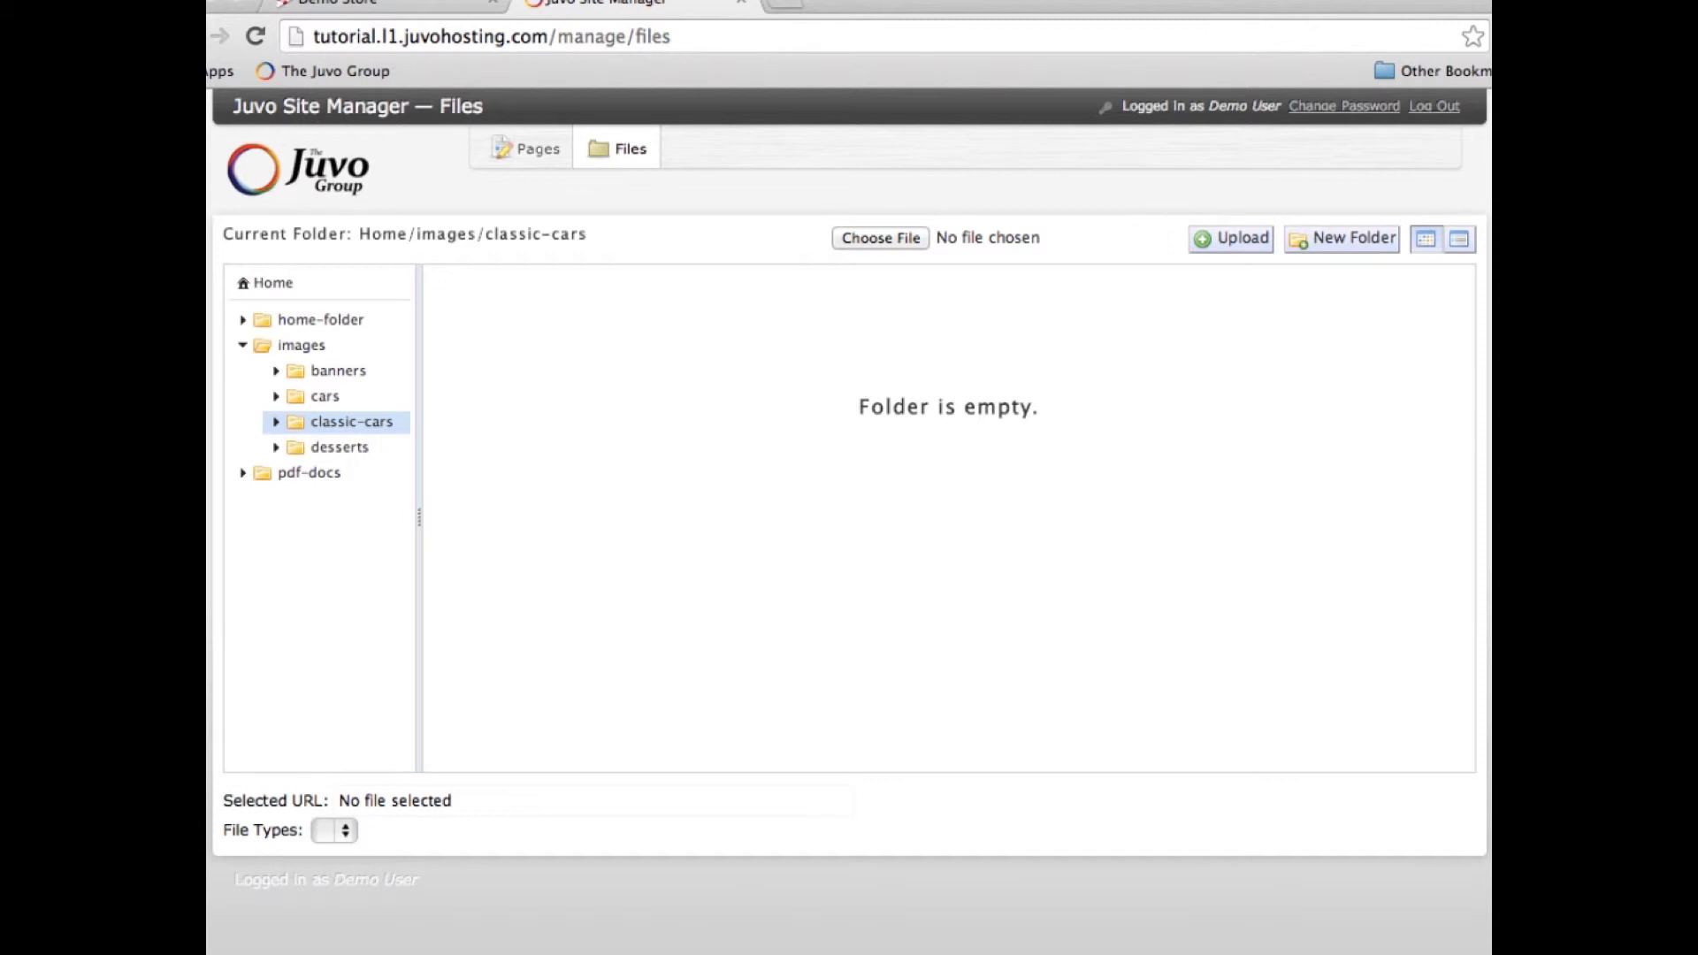
{"action": "left_click_drag", "start_coordinate": [1470, 474], "coordinate": [707, 427]}
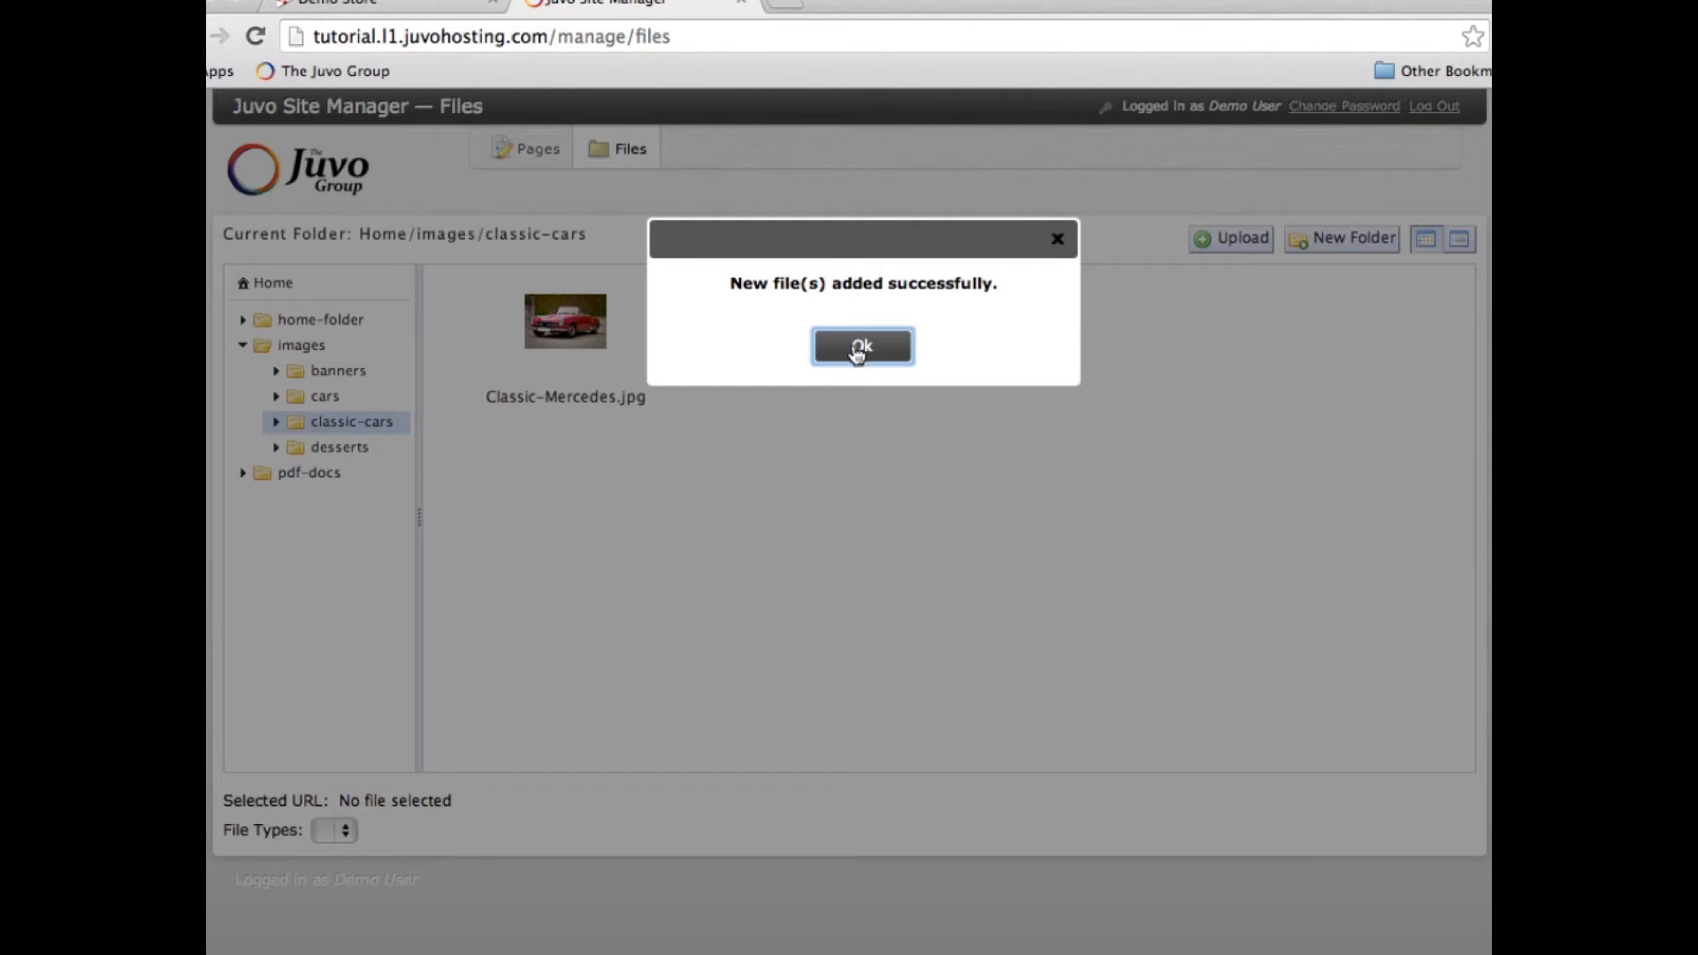
{"action": "left_click", "coordinate": [861, 348]}
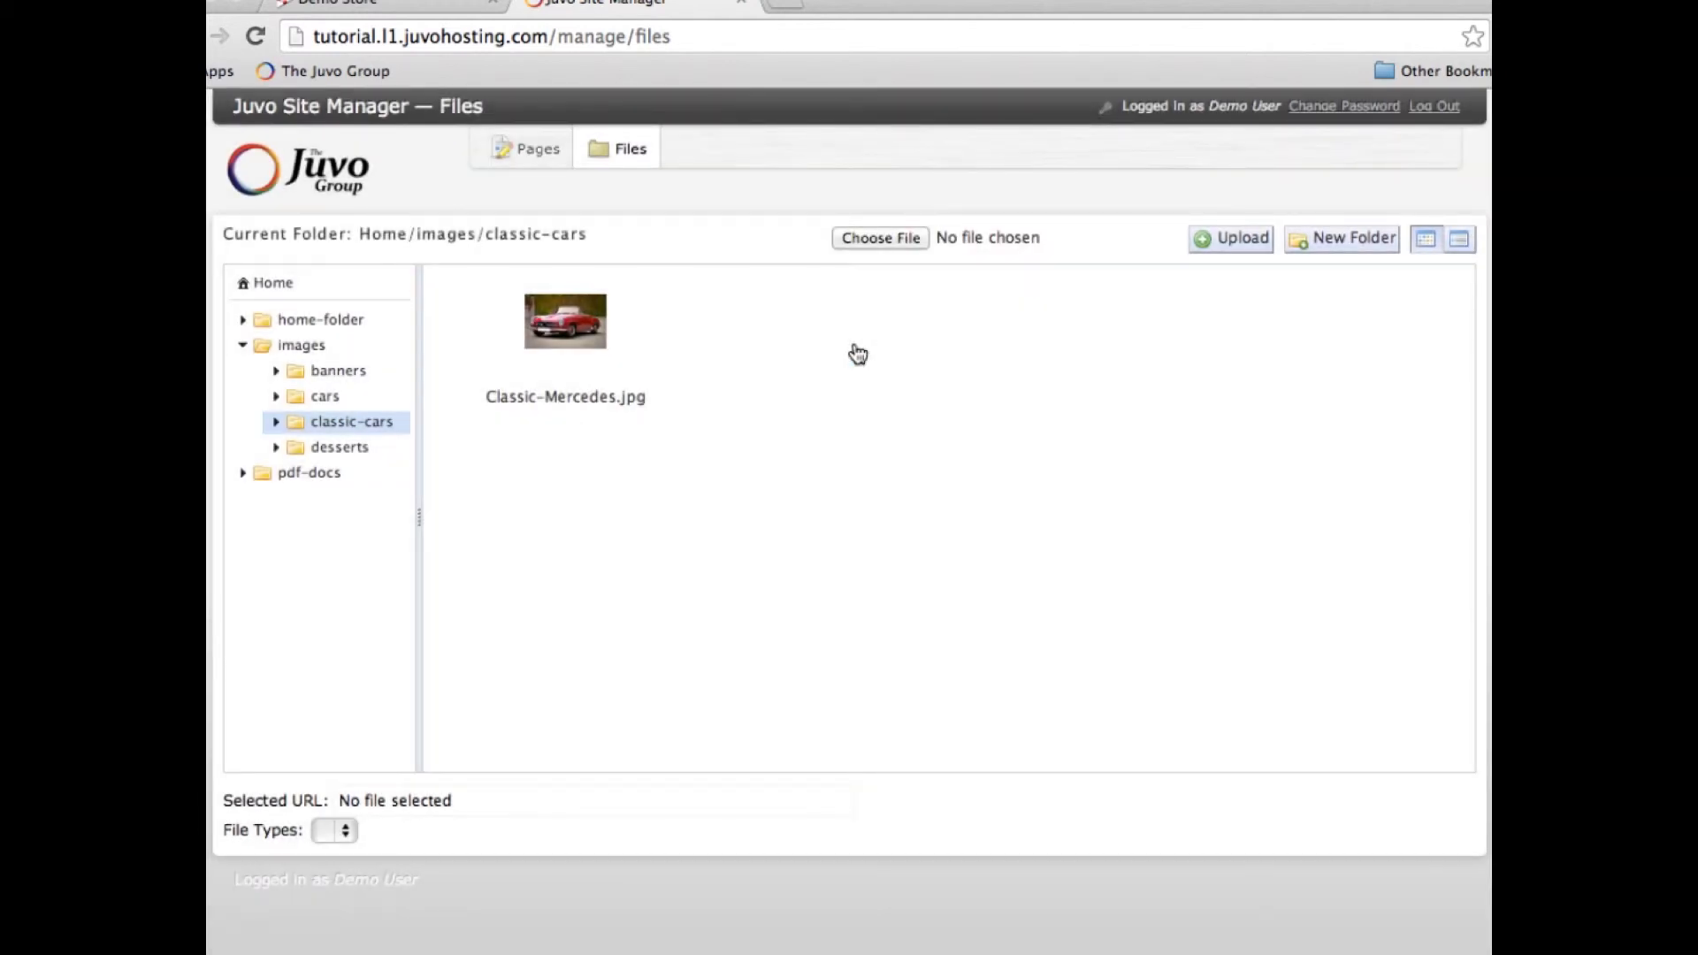
{"action": "left_click", "coordinate": [557, 331]}
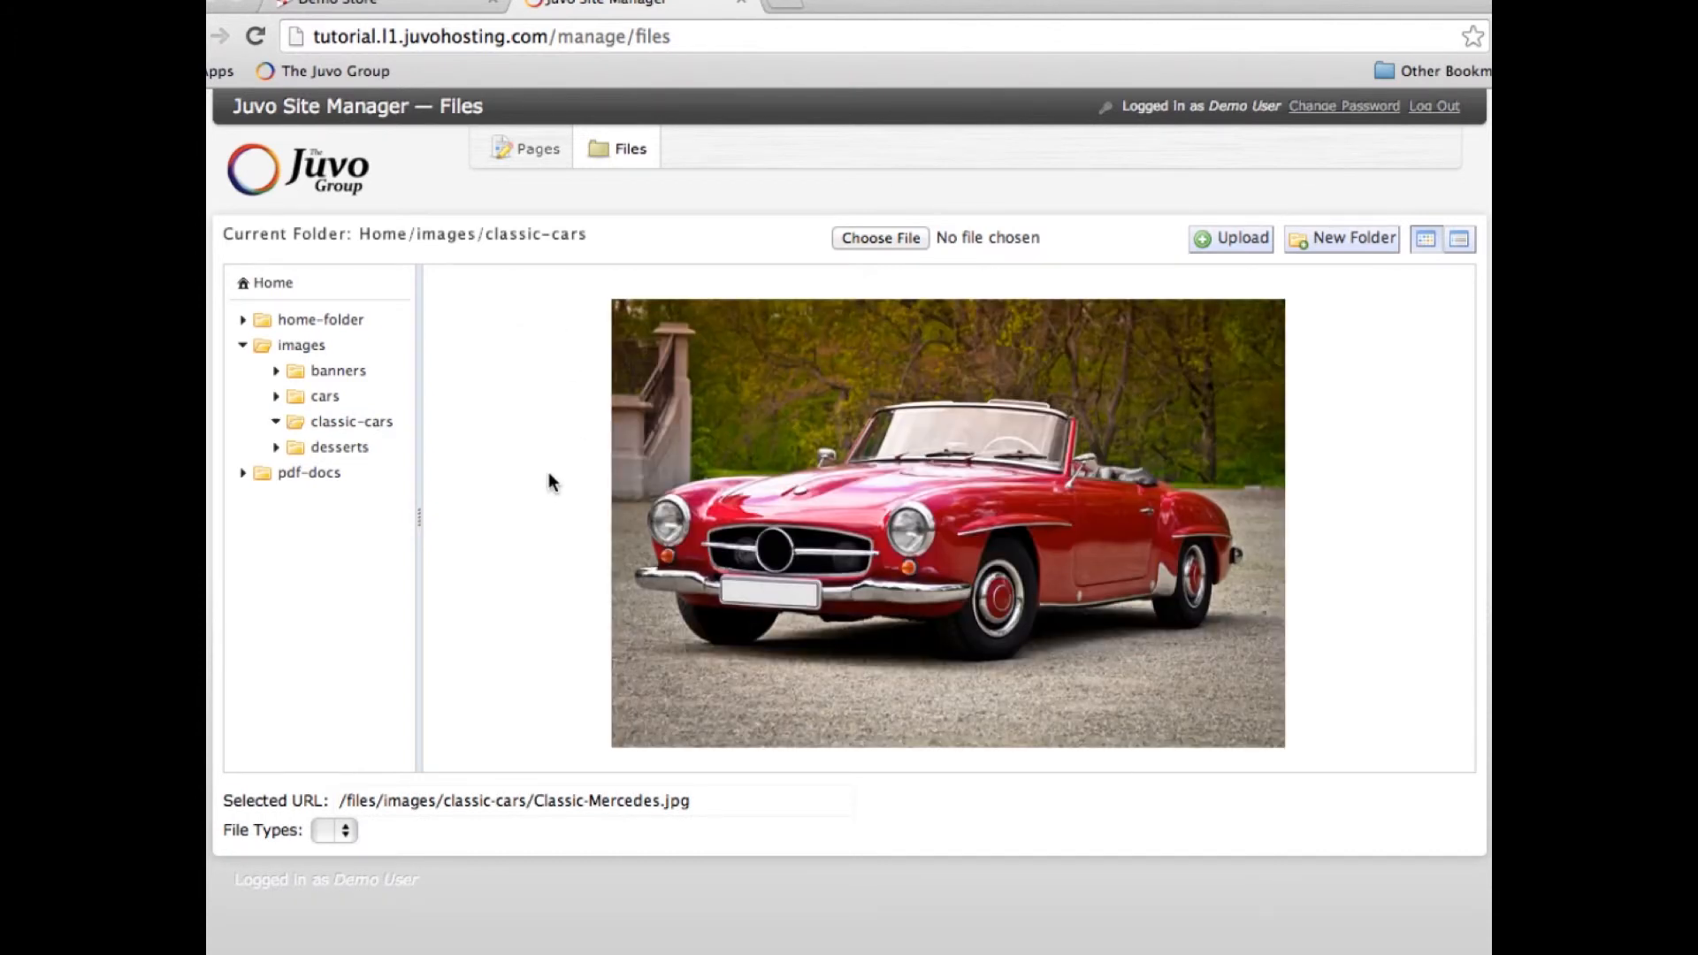
Step: Upload juvogrouplogo-w-web.jpg from the Juvo Logo folder into the images folder and preview it
{"action": "left_click", "coordinate": [316, 350]}
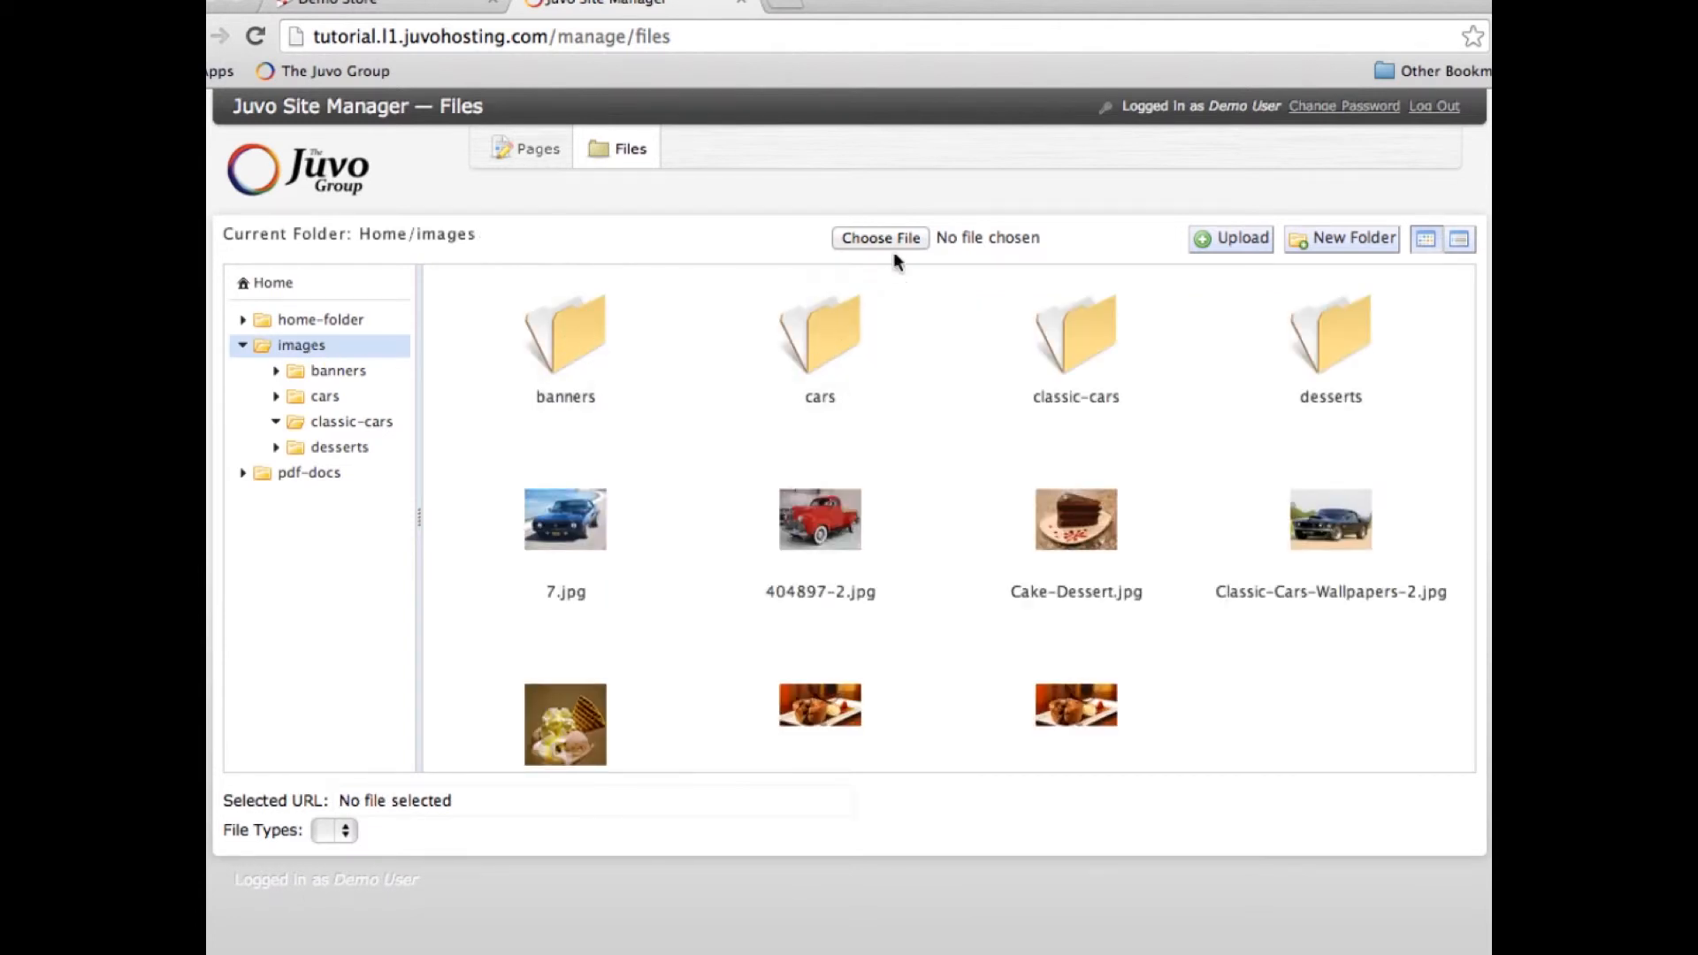
{"action": "left_click", "coordinate": [896, 240]}
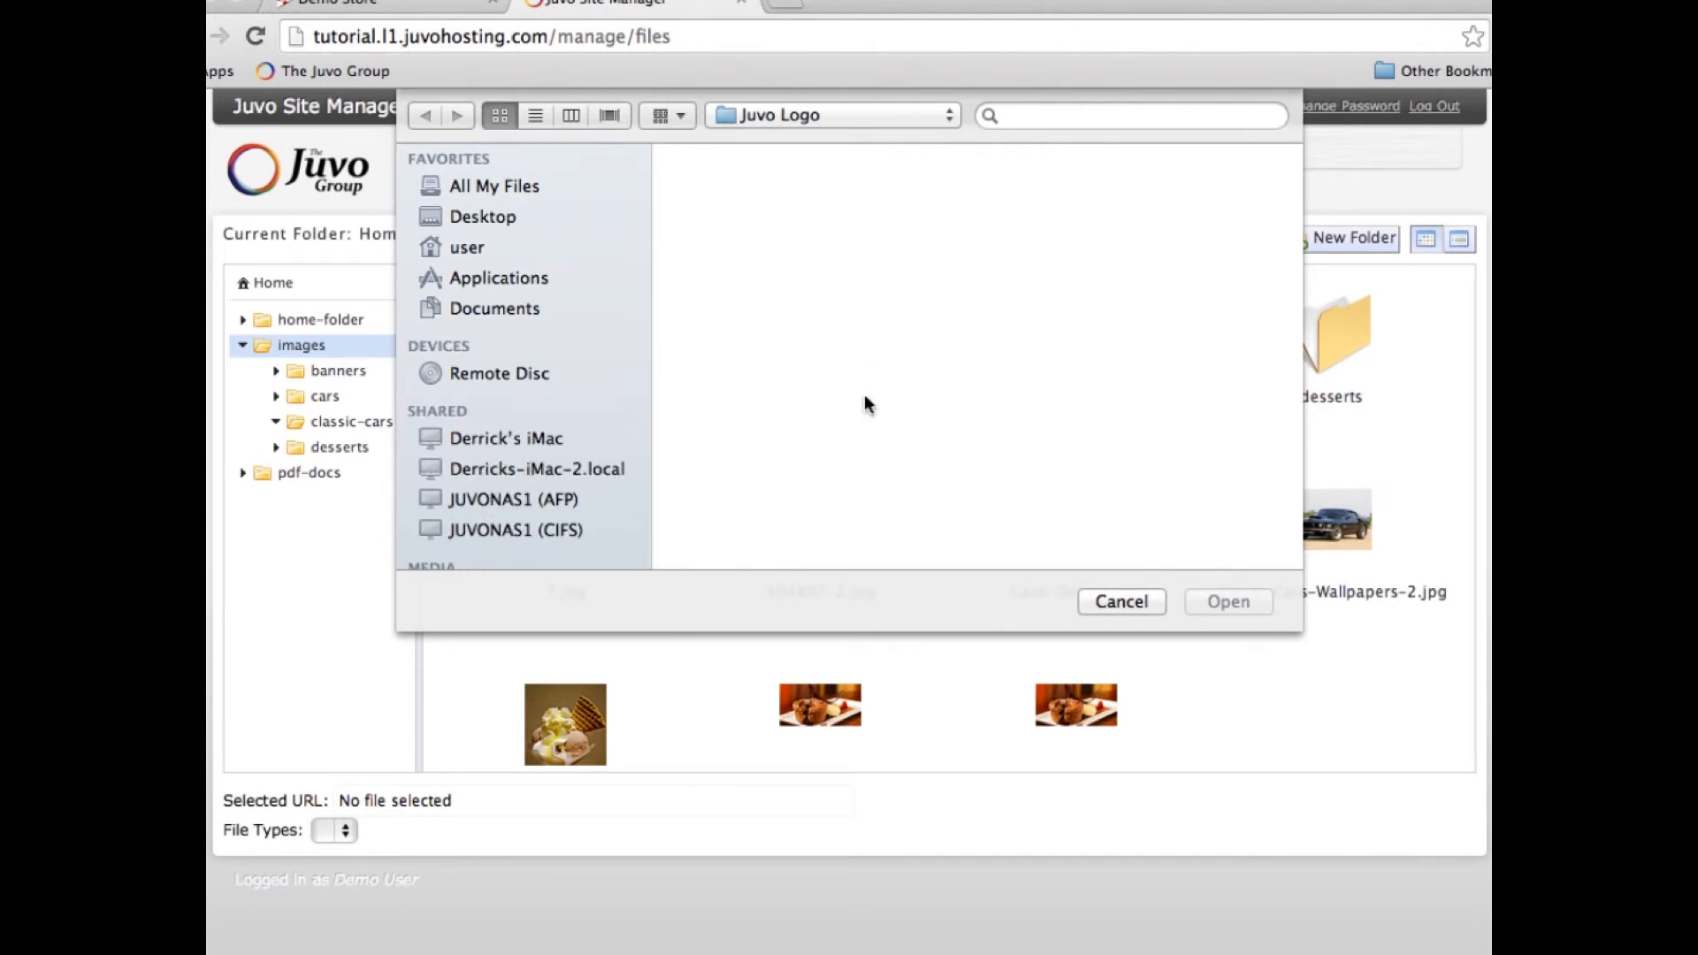
{"action": "scroll", "coordinate": [843, 427], "scroll_direction": "down", "scroll_amount": 5}
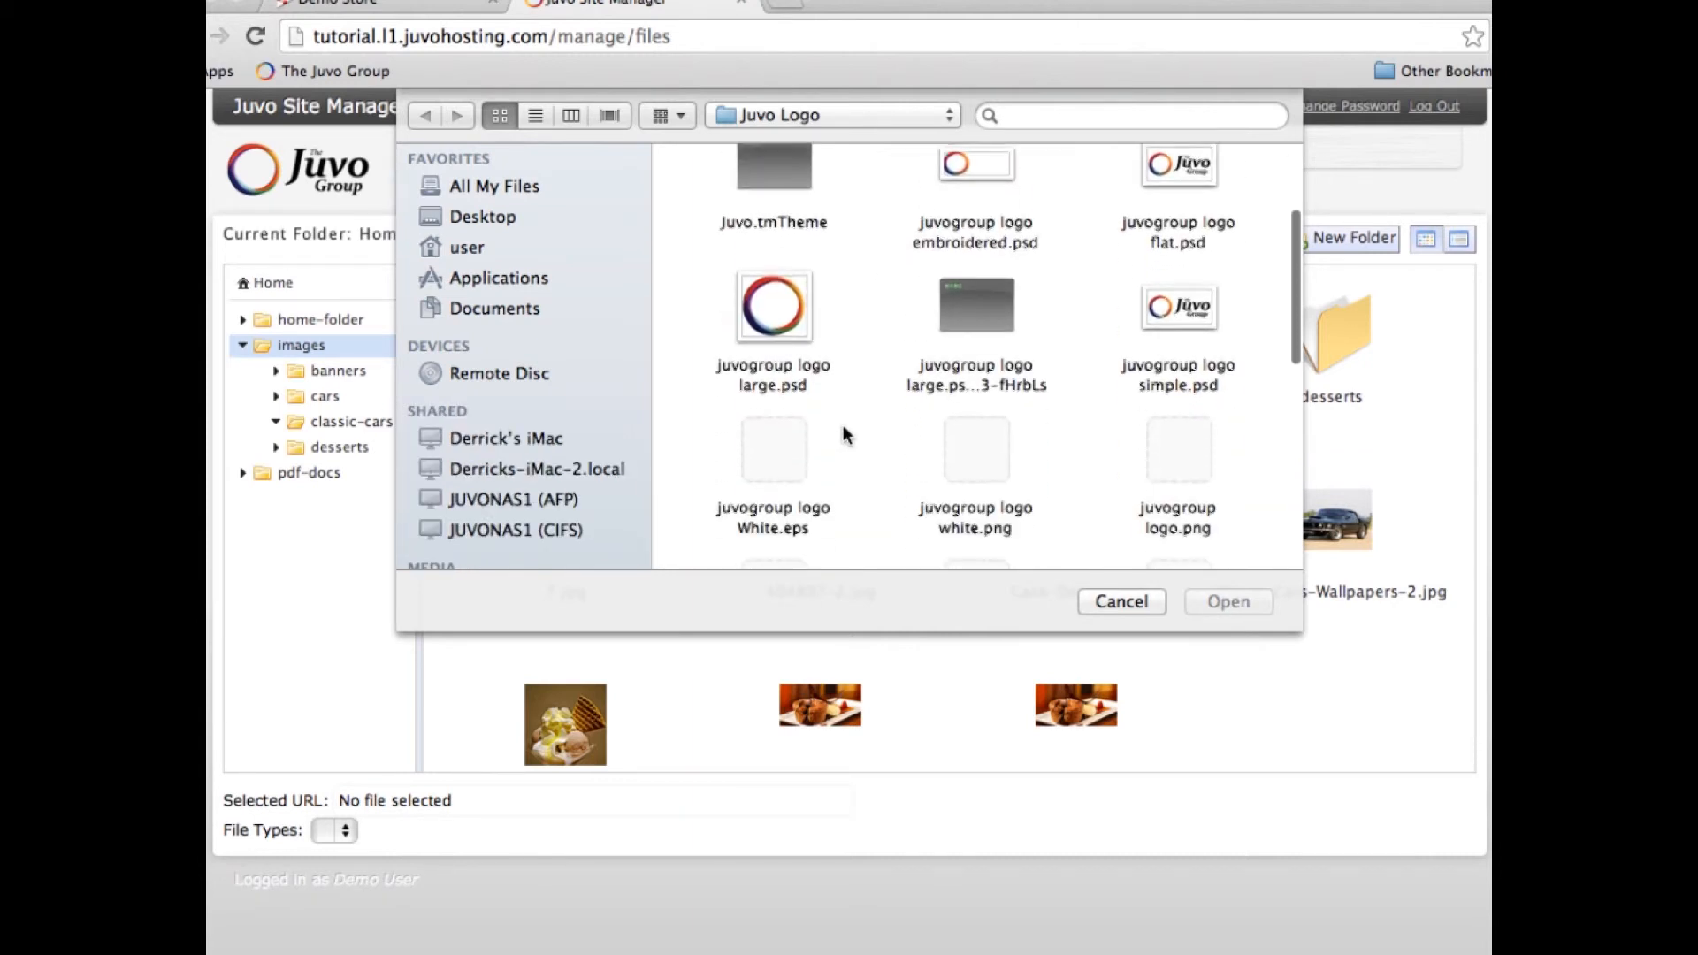
{"action": "scroll", "coordinate": [843, 432], "scroll_direction": "down", "scroll_amount": 4}
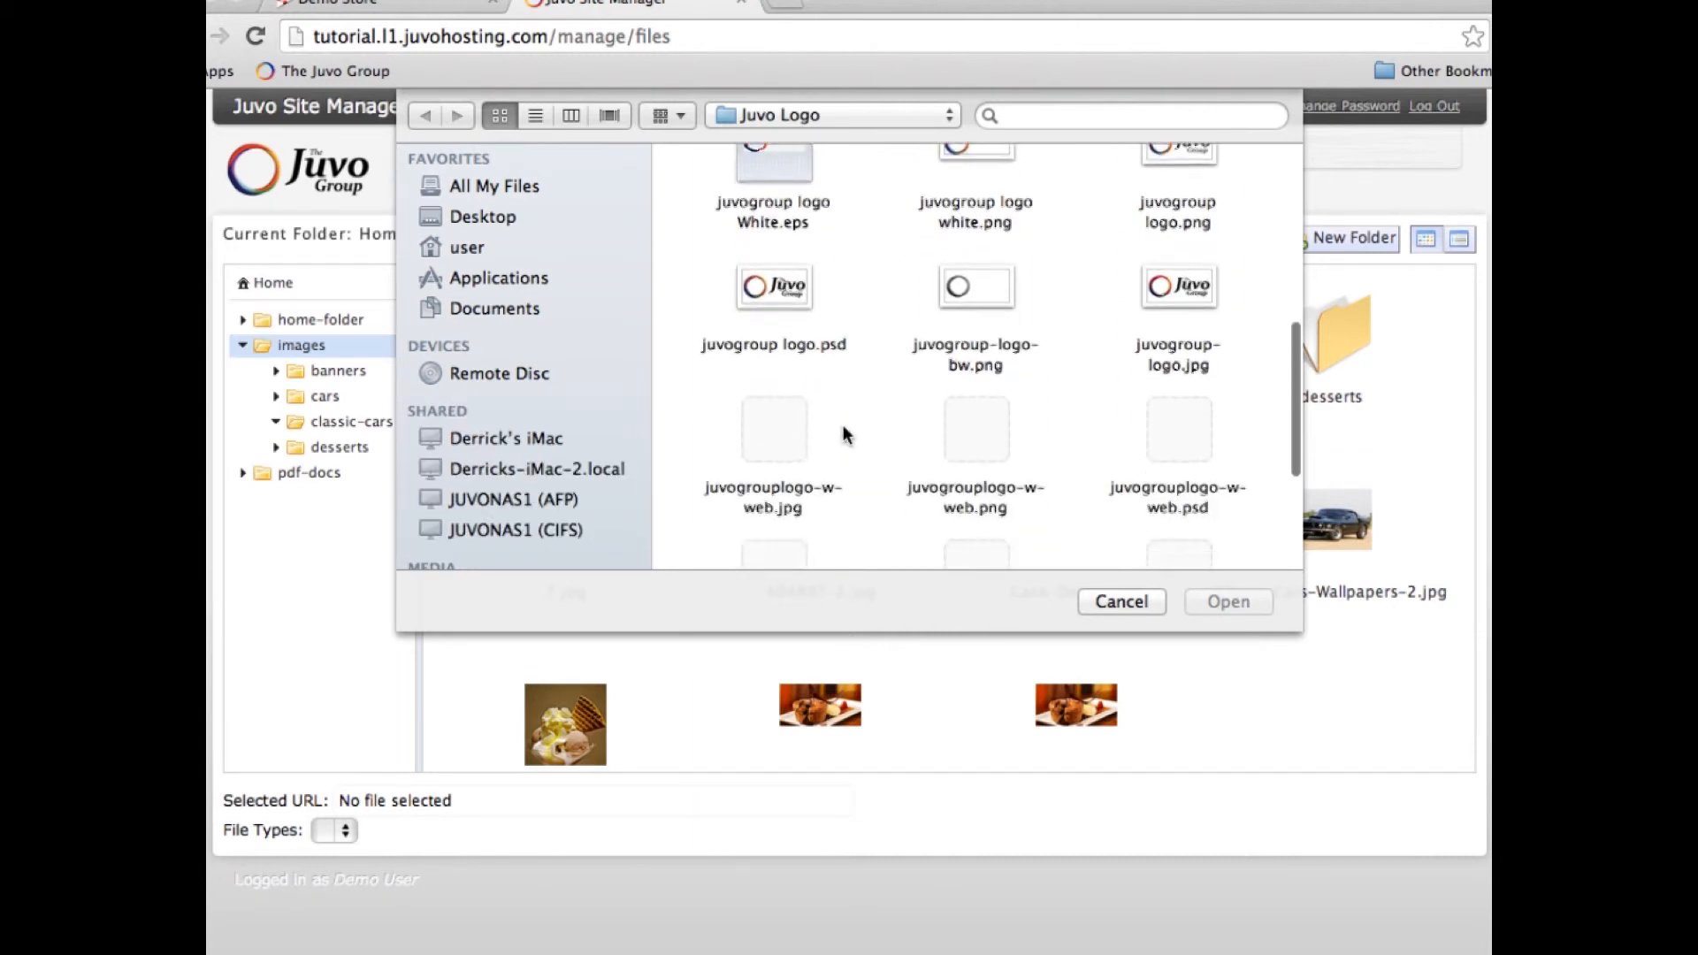
{"action": "scroll", "coordinate": [843, 431], "scroll_direction": "down", "scroll_amount": 2}
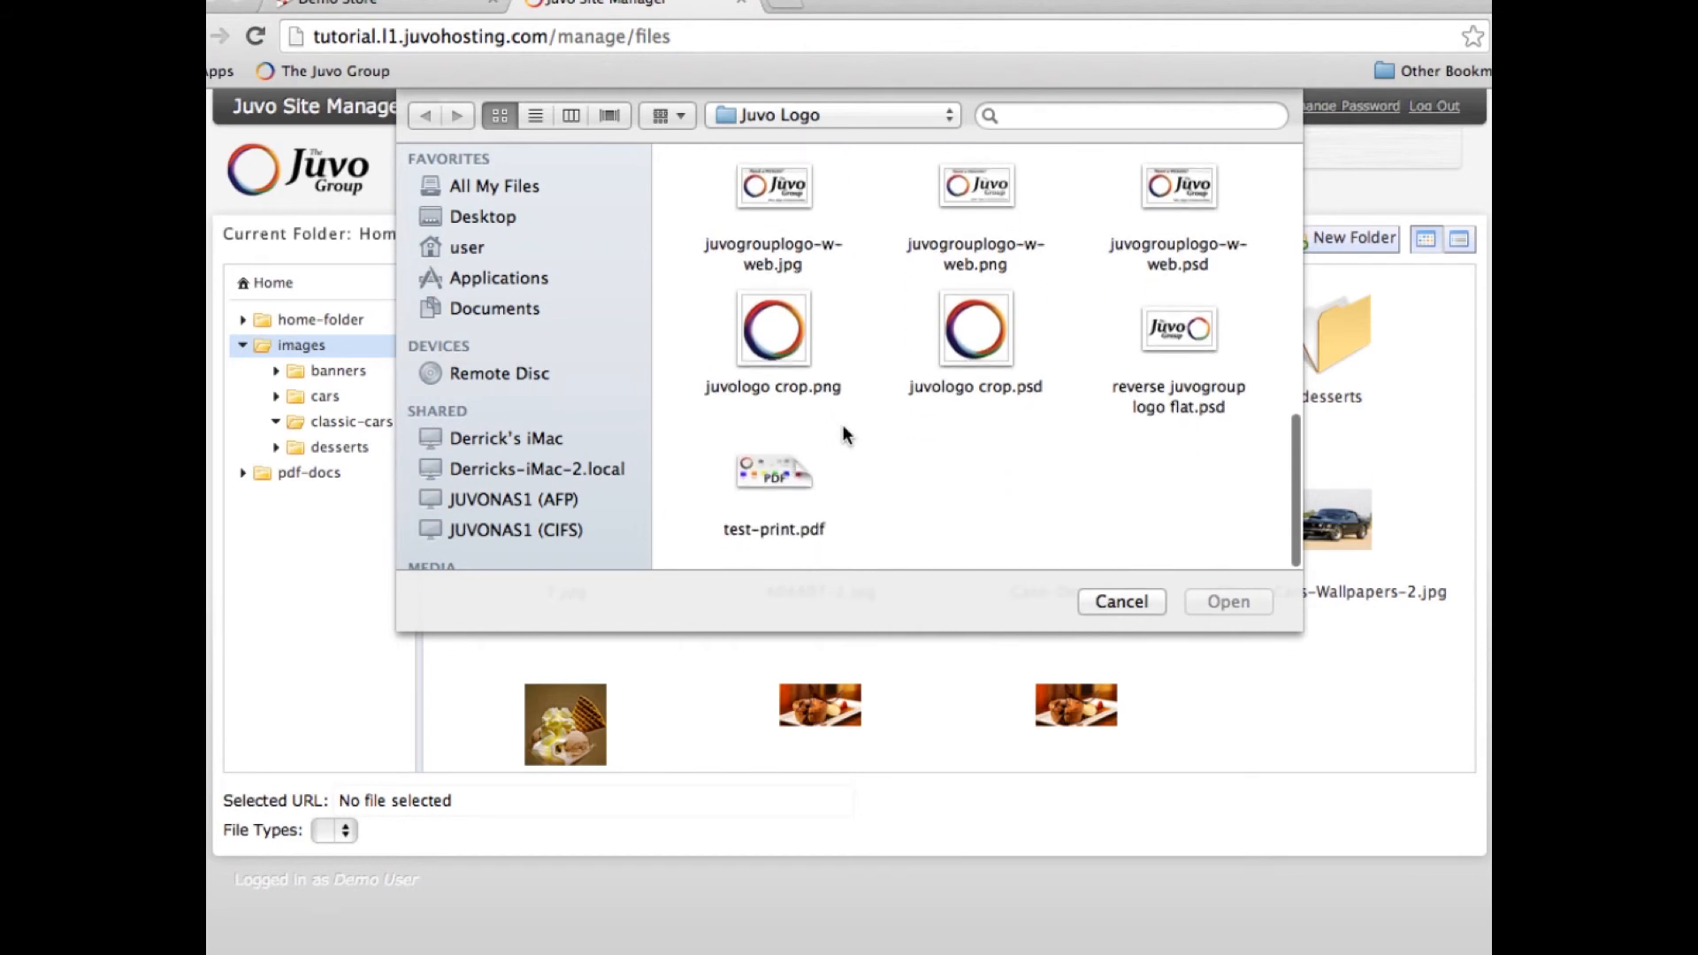
{"action": "scroll", "coordinate": [842, 425], "scroll_direction": "up", "scroll_amount": 1}
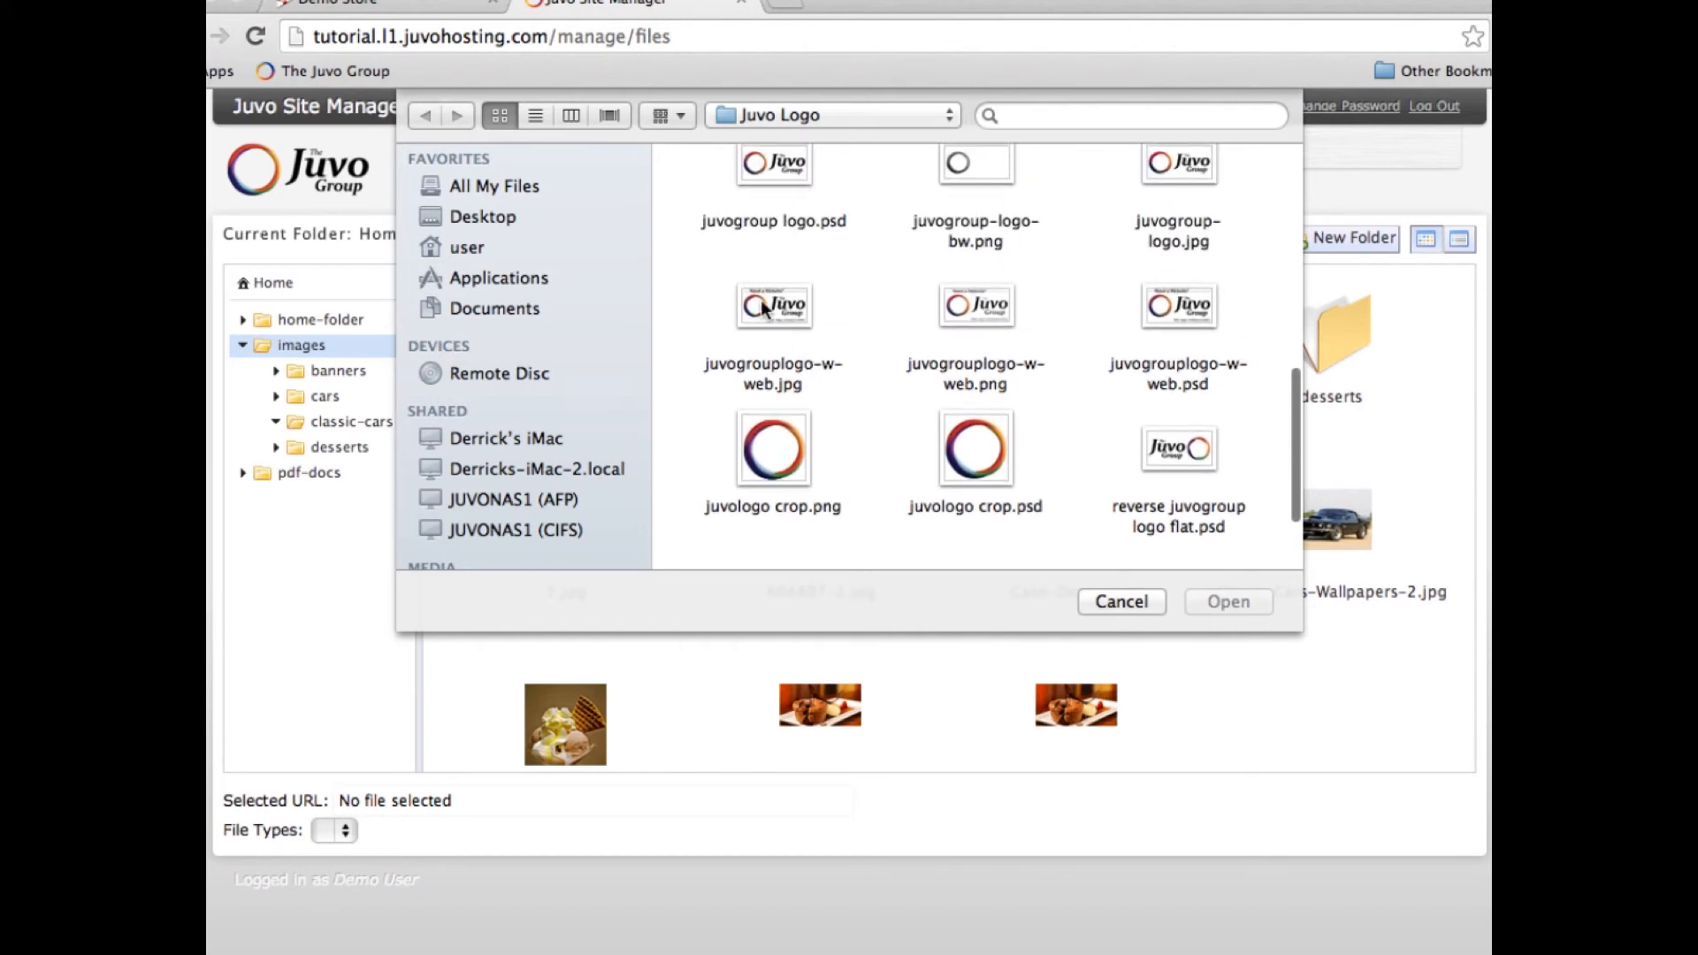
{"action": "left_click", "coordinate": [809, 364]}
{"action": "left_click", "coordinate": [1233, 603]}
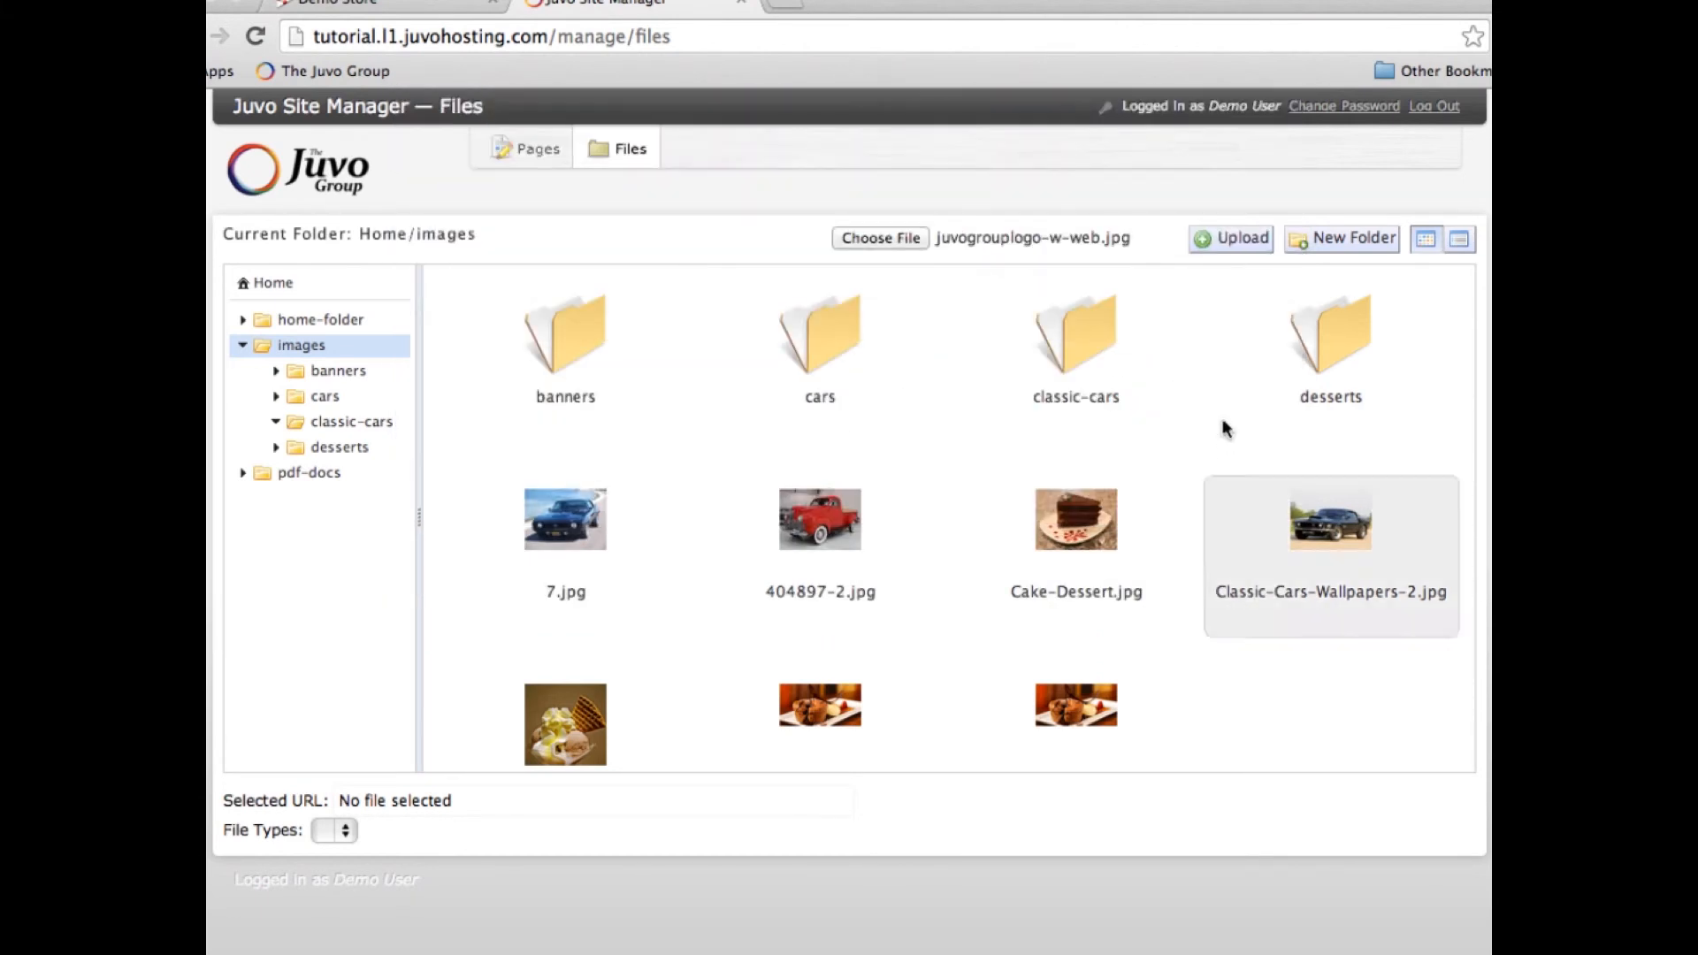
{"action": "left_click", "coordinate": [1235, 237]}
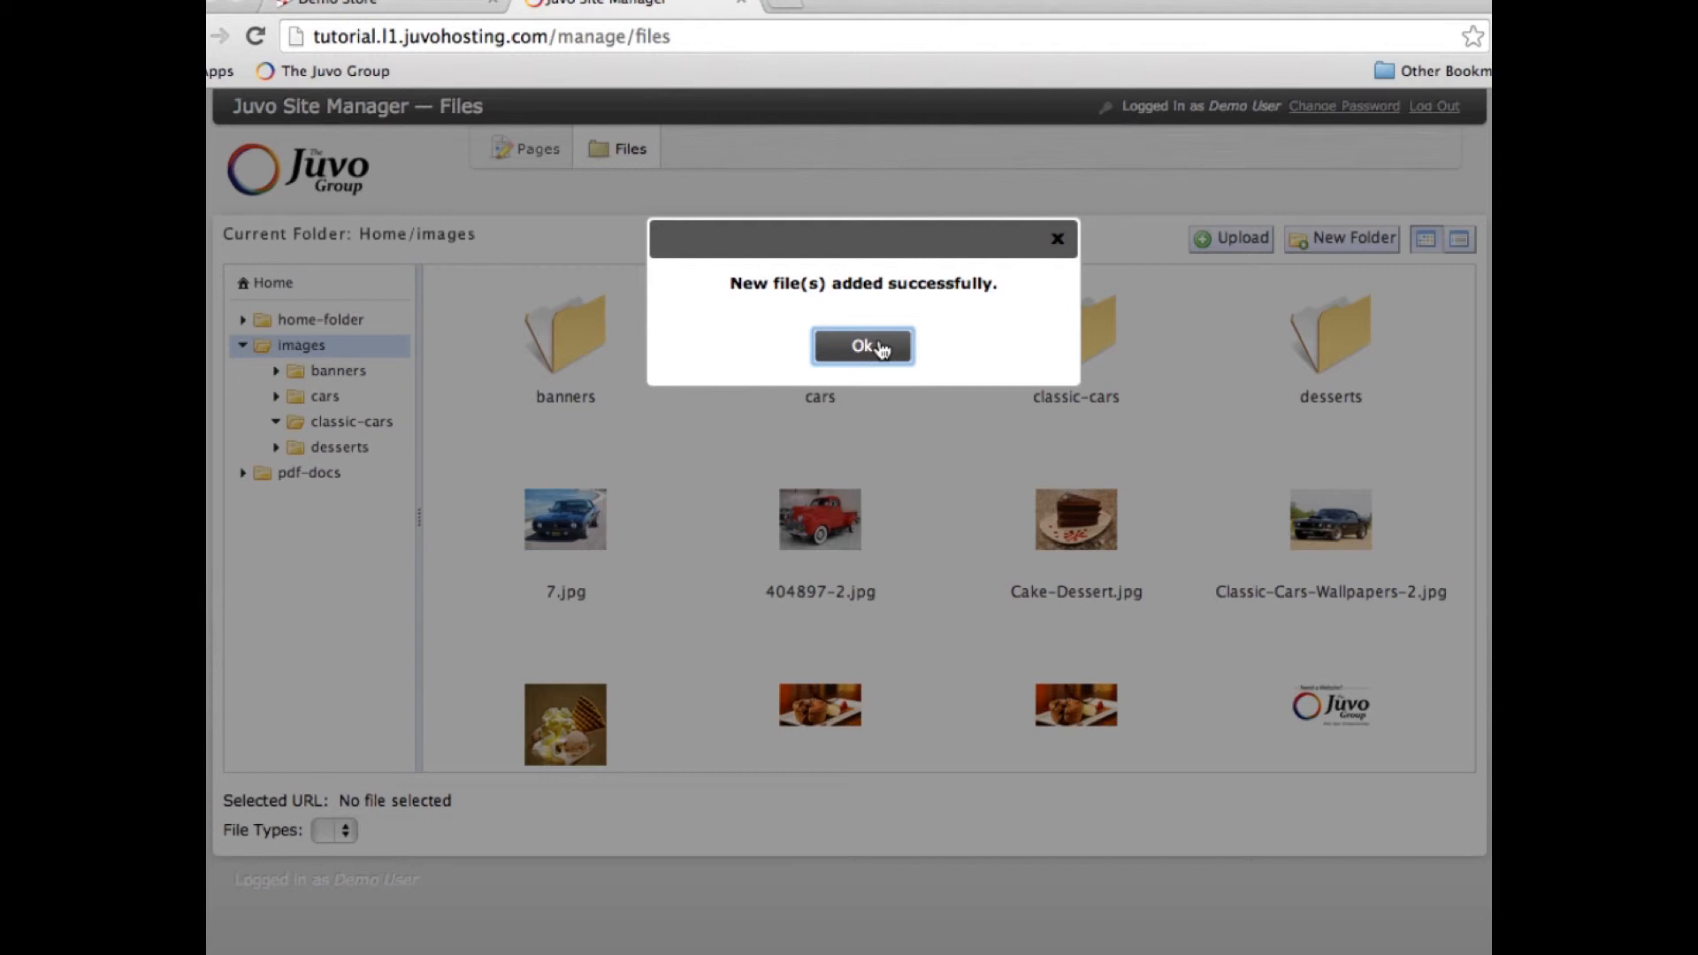
{"action": "left_click", "coordinate": [857, 351]}
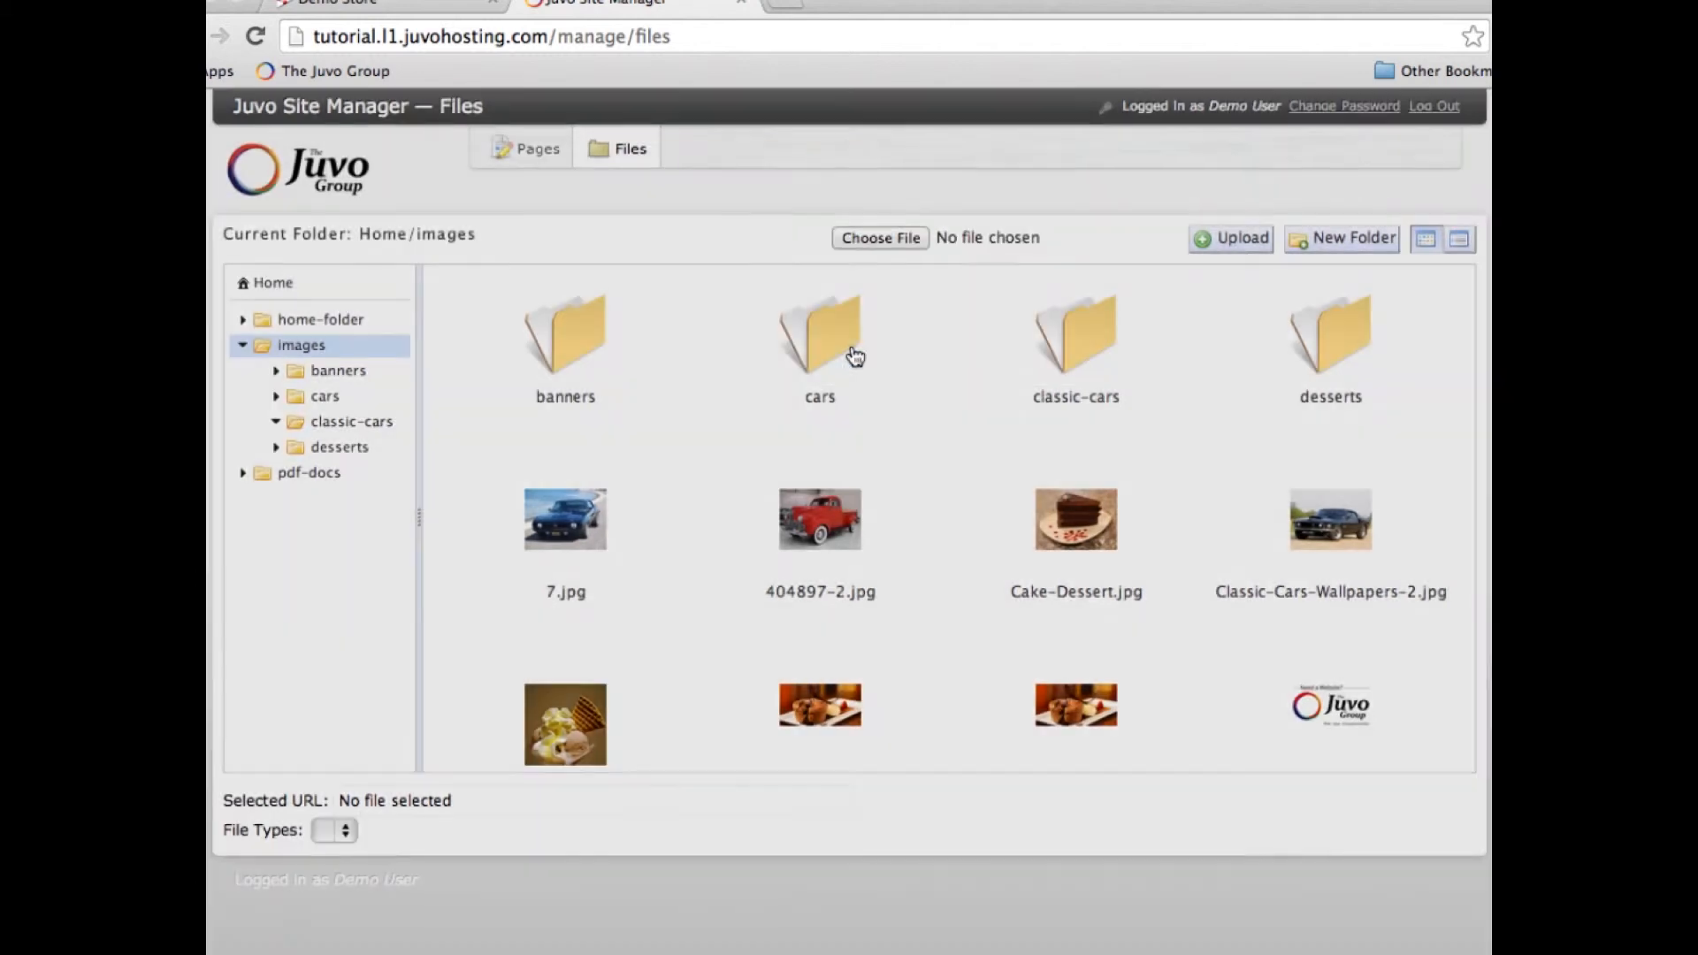
{"action": "left_click", "coordinate": [1327, 728]}
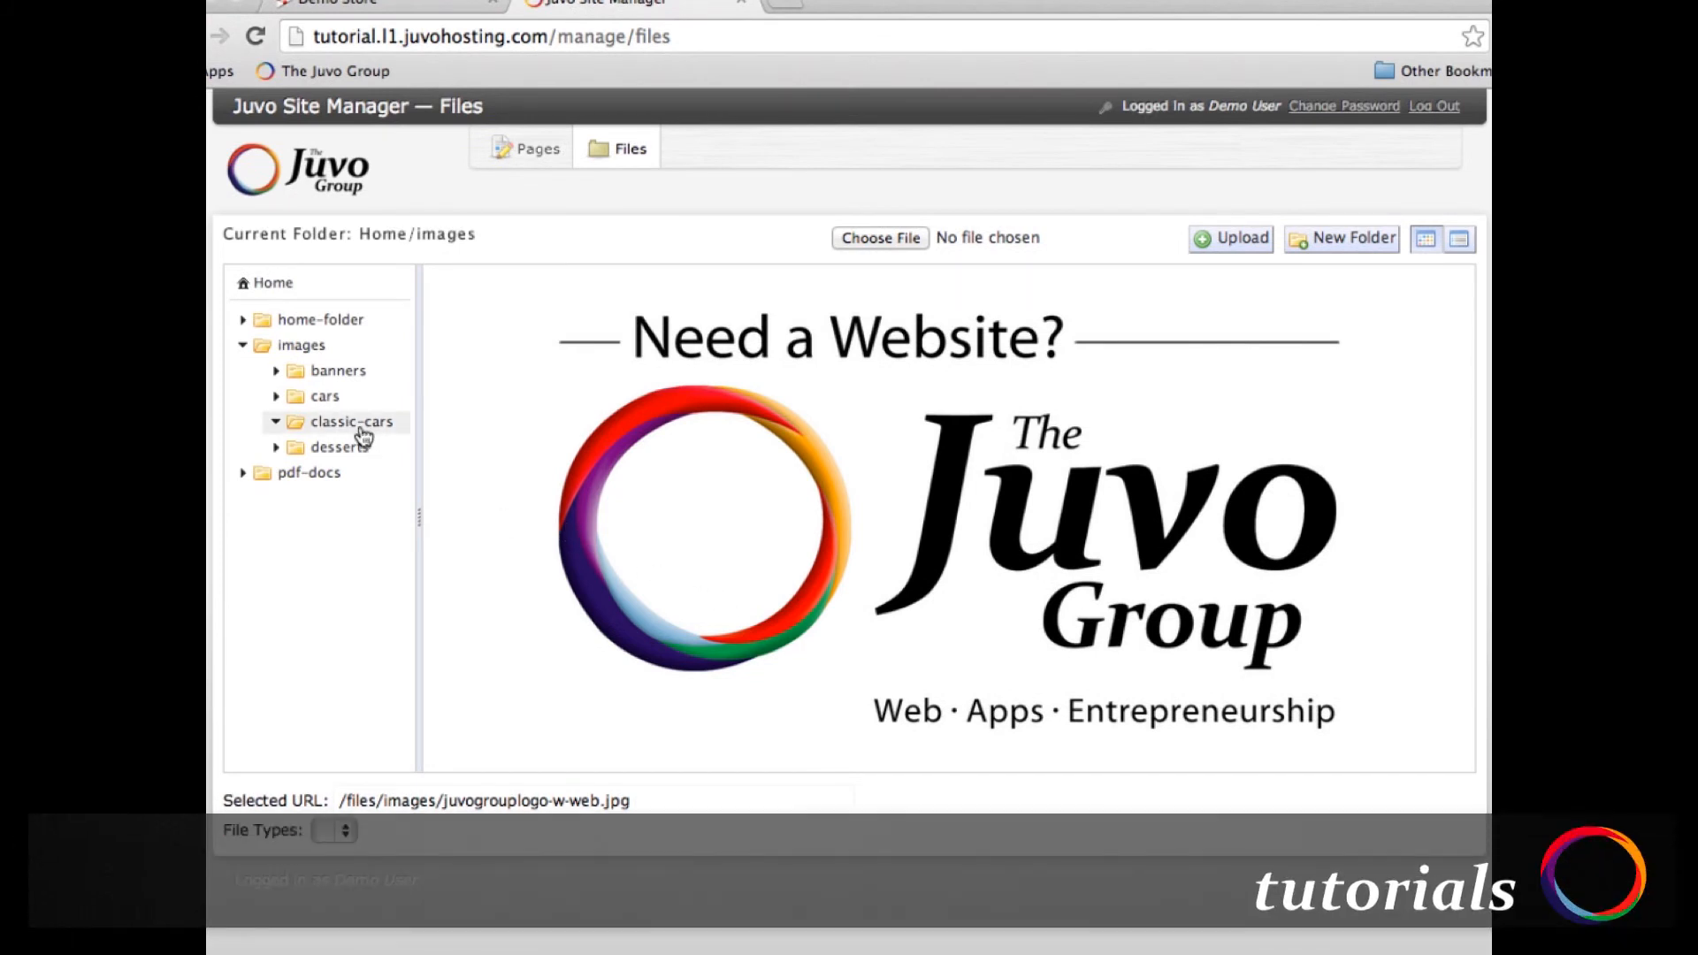
Step: In the images folder, show the available actions for 404897-2.jpg and view the preview and details of Cake-Dessert.jpg
{"action": "left_click", "coordinate": [302, 345]}
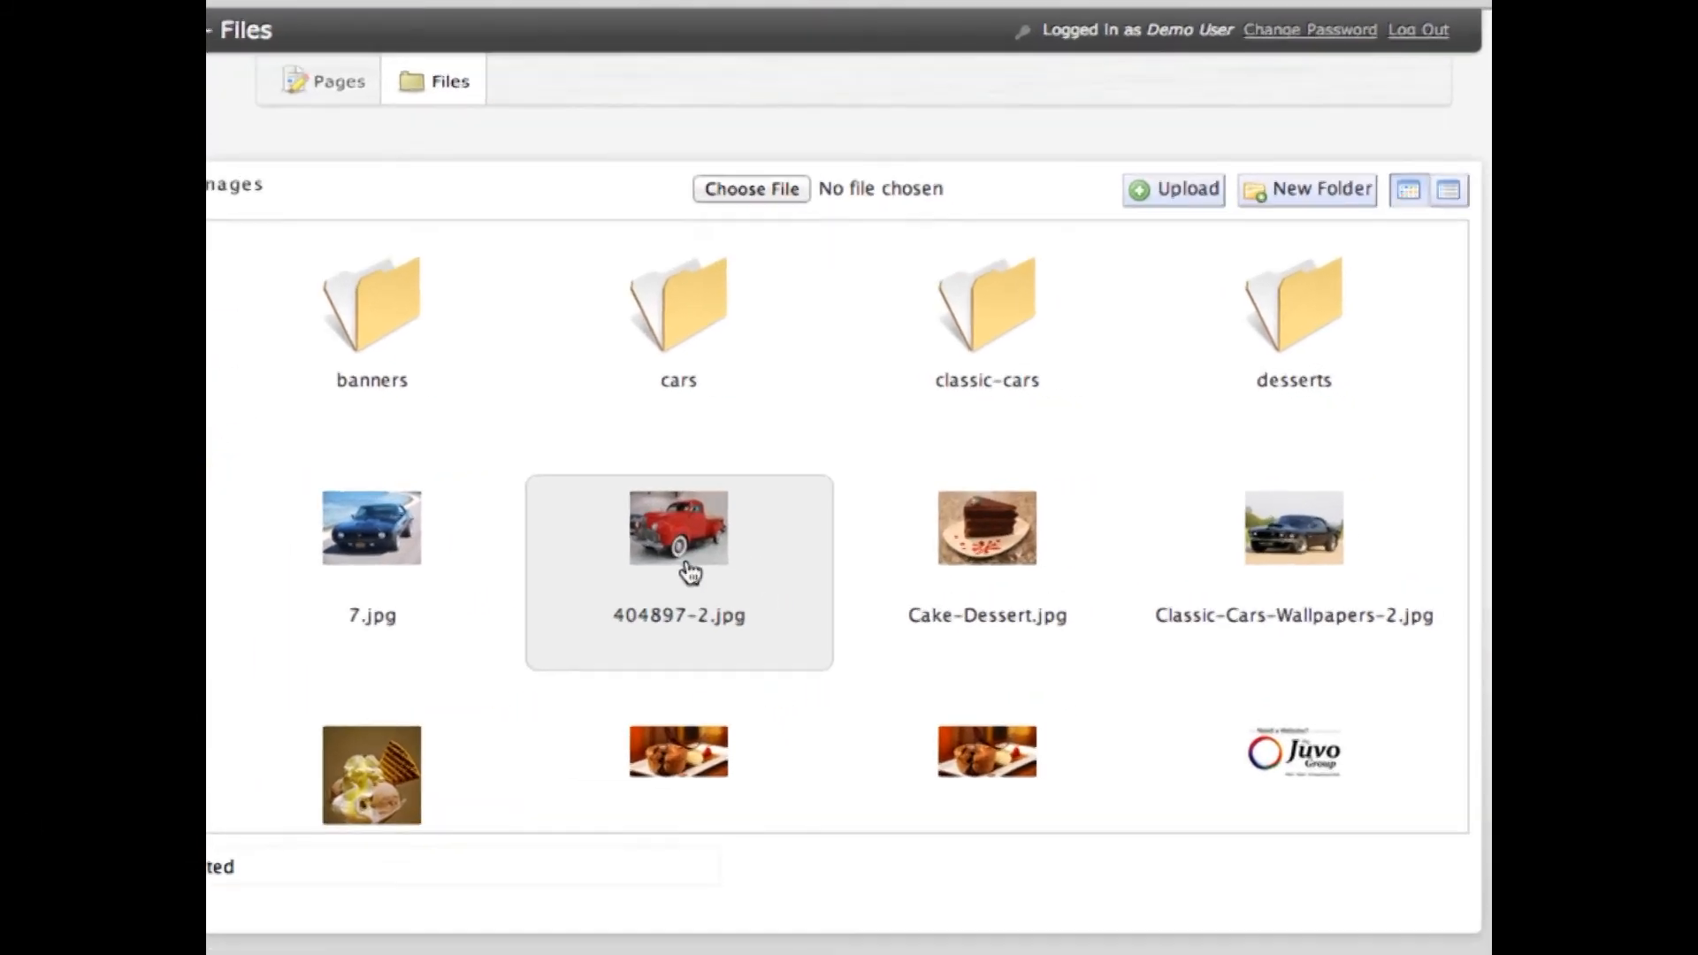
{"action": "left_click", "coordinate": [659, 577]}
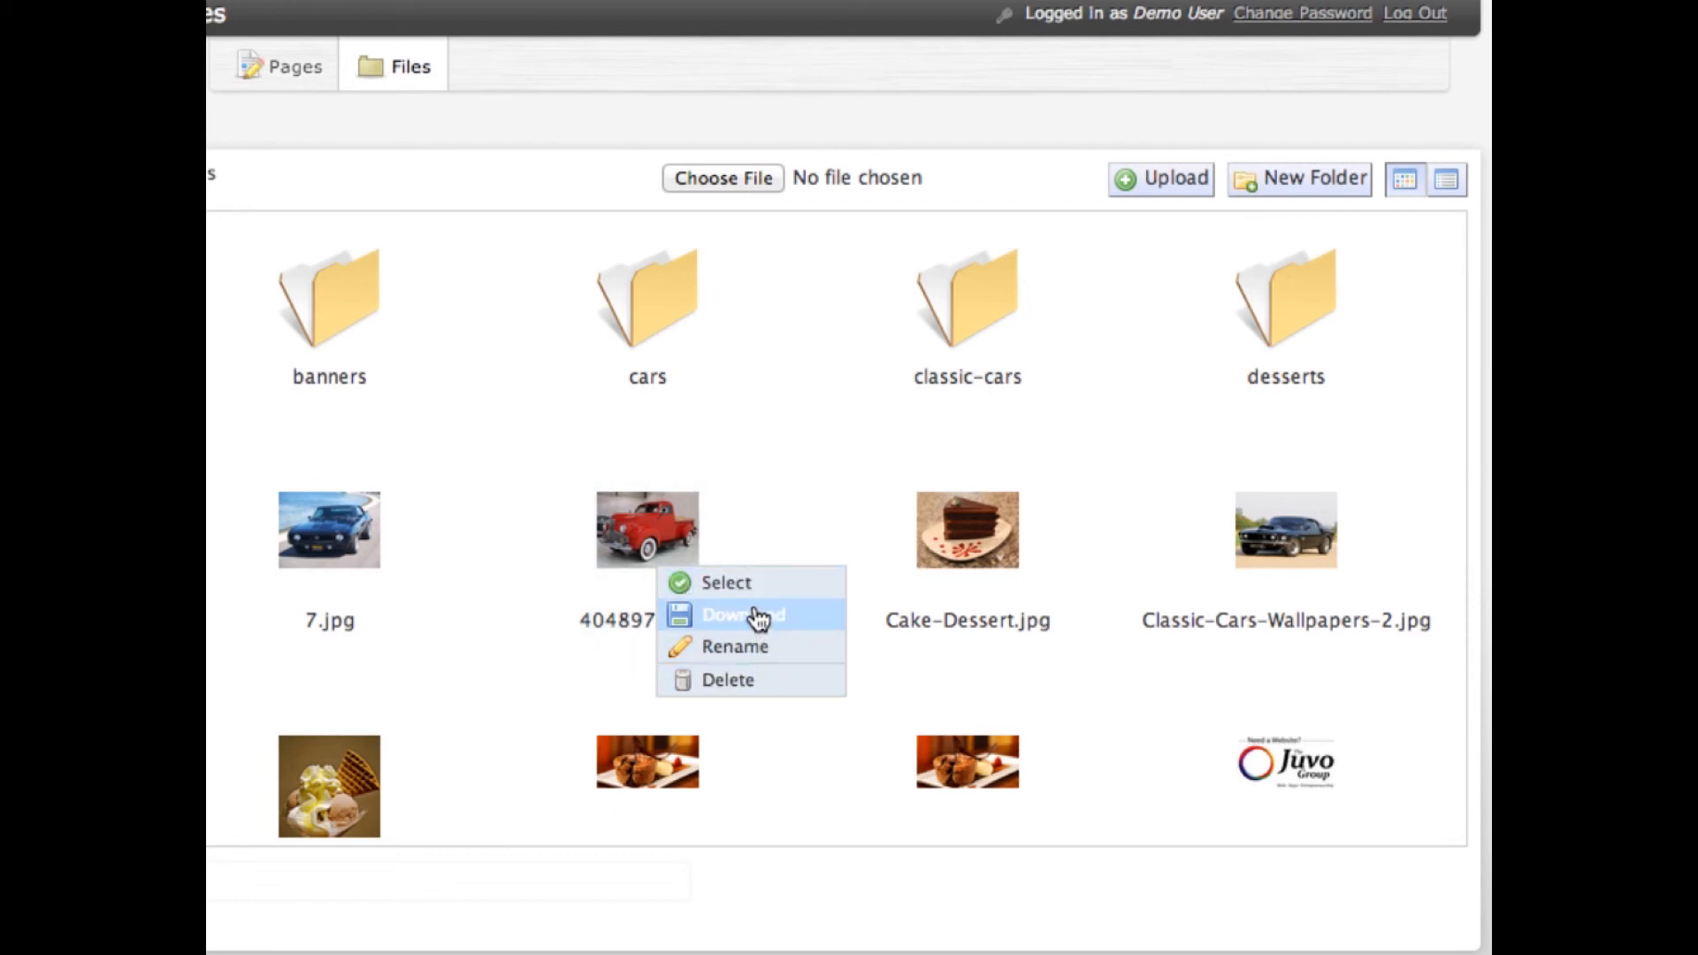
{"action": "left_click", "coordinate": [950, 532]}
{"action": "scroll", "coordinate": [730, 719], "scroll_direction": "down", "scroll_amount": 5}
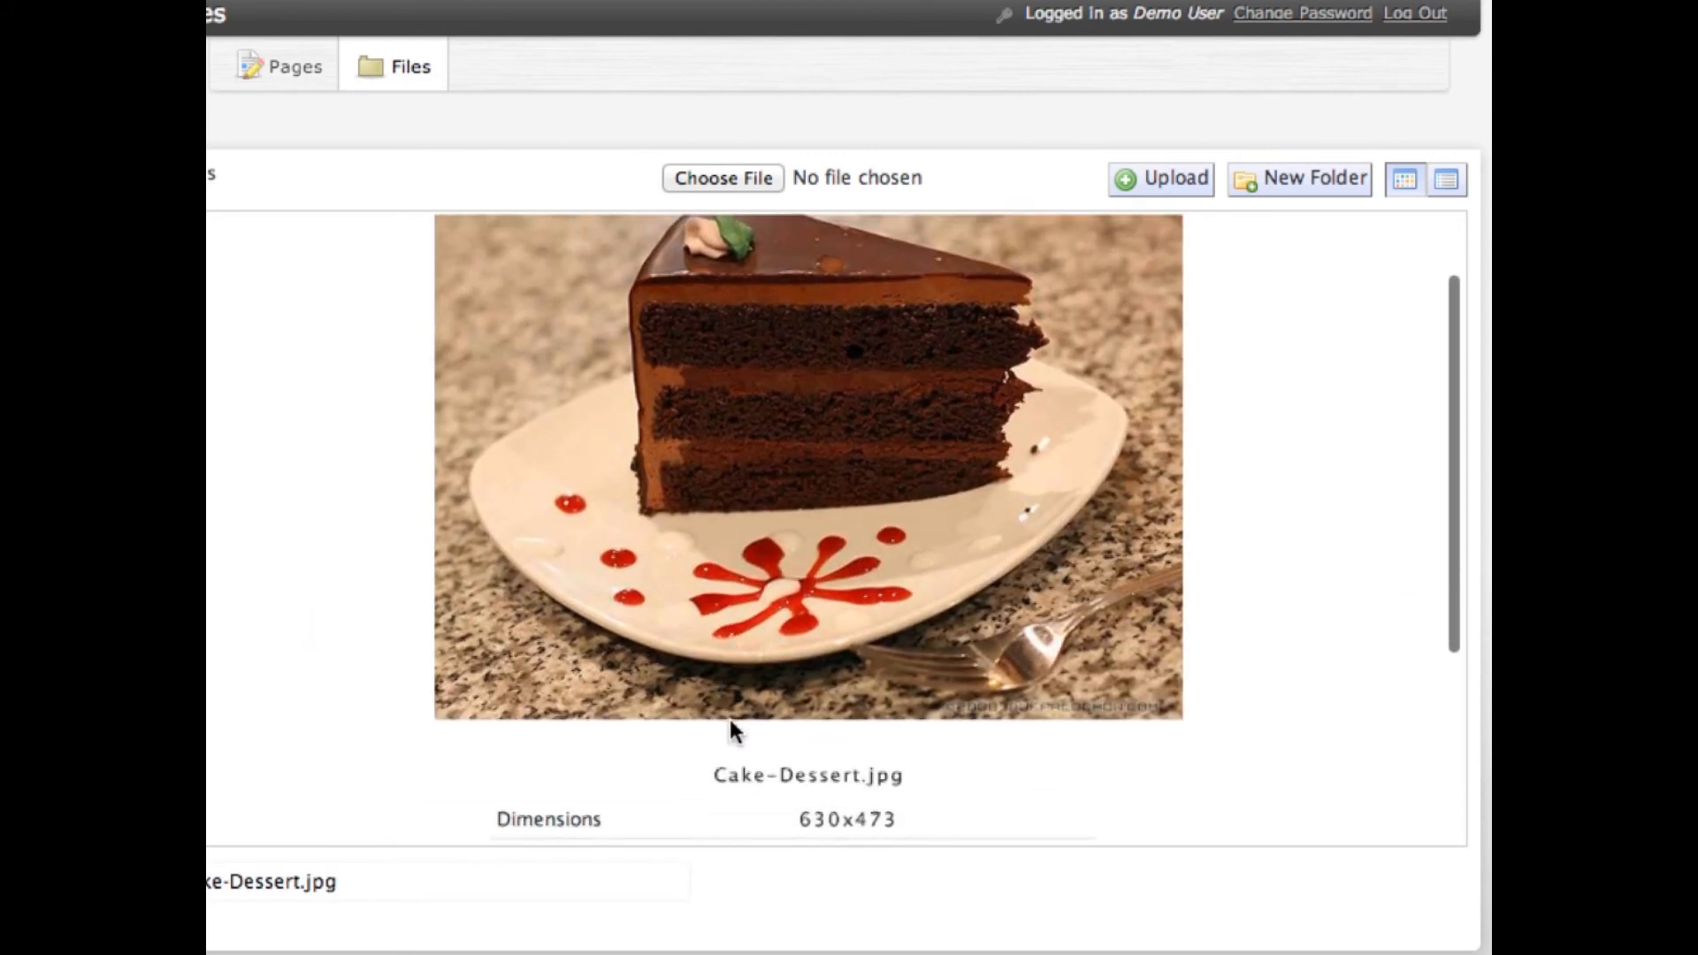